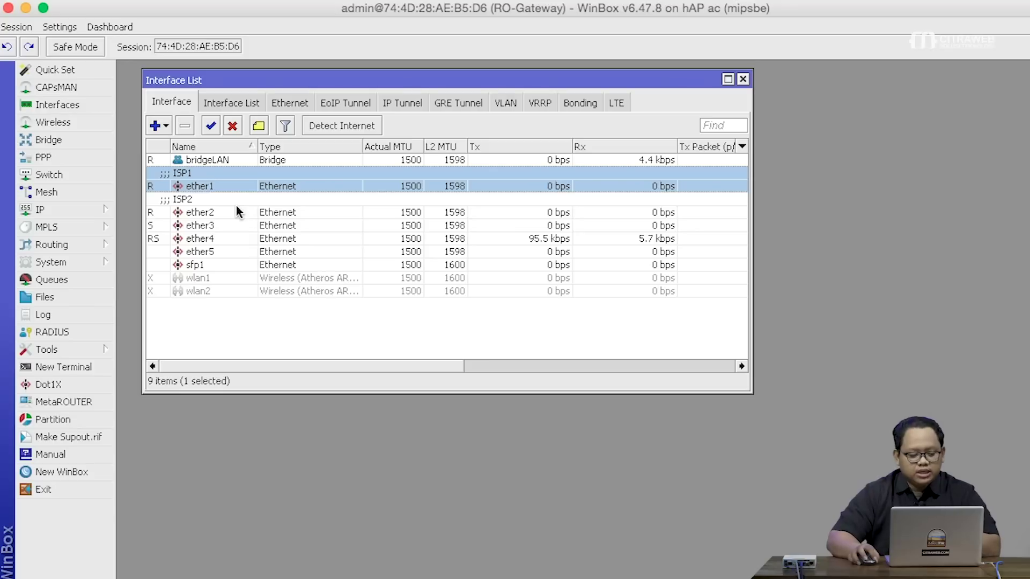
# Step: Review the ether3, ether4 and bridgeLAN entries in the interface list, and close the list
pyautogui.click(230, 225)
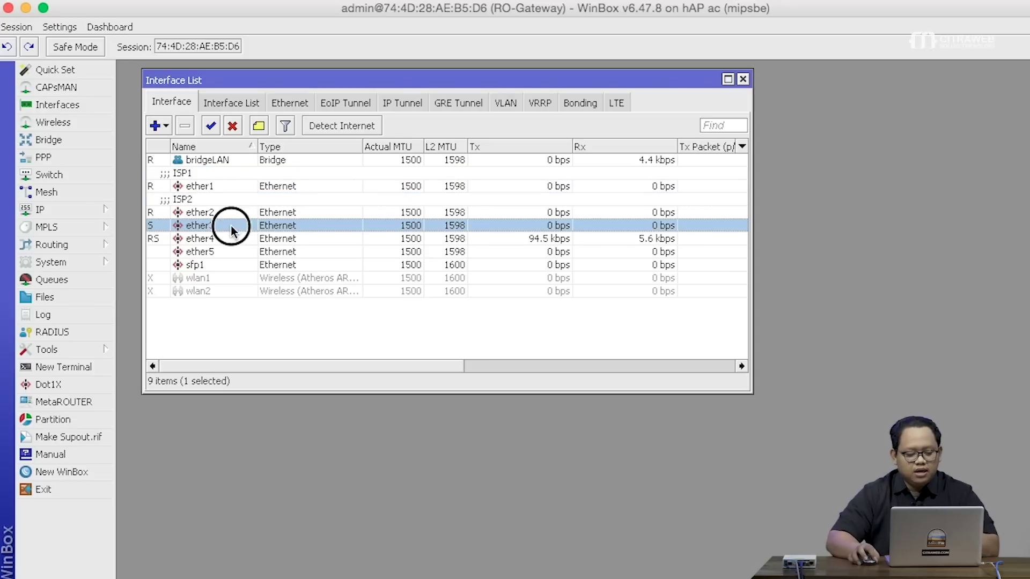
pyautogui.click(231, 238)
pyautogui.click(234, 161)
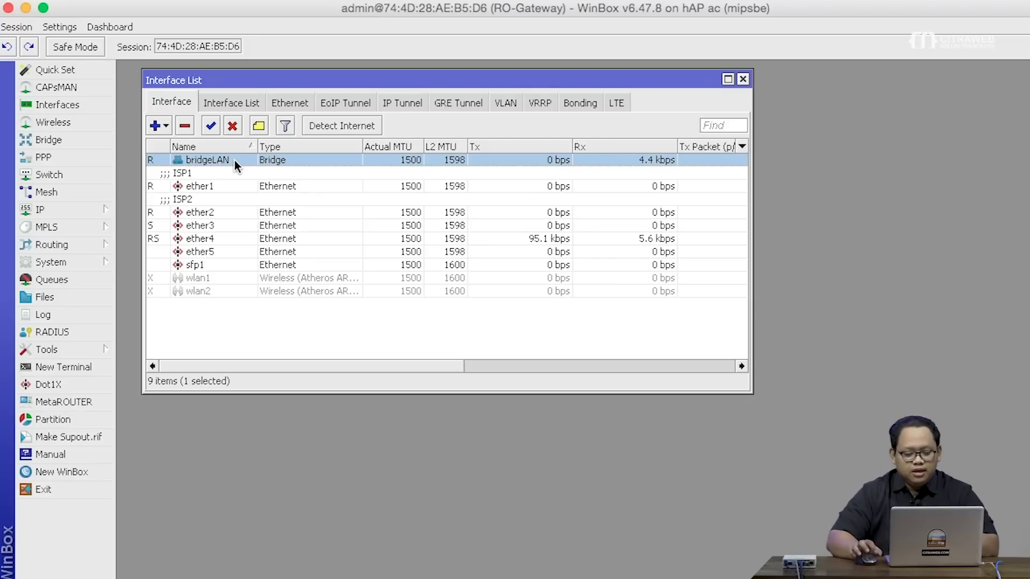
pyautogui.click(256, 84)
pyautogui.moveTo(257, 85); pyautogui.dragTo(253, 78)
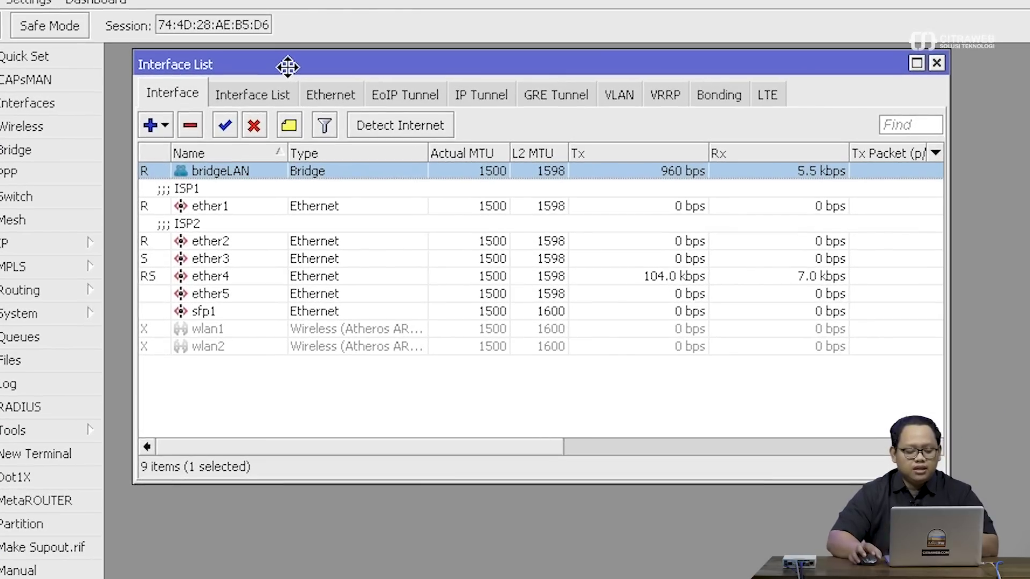
pyautogui.click(937, 63)
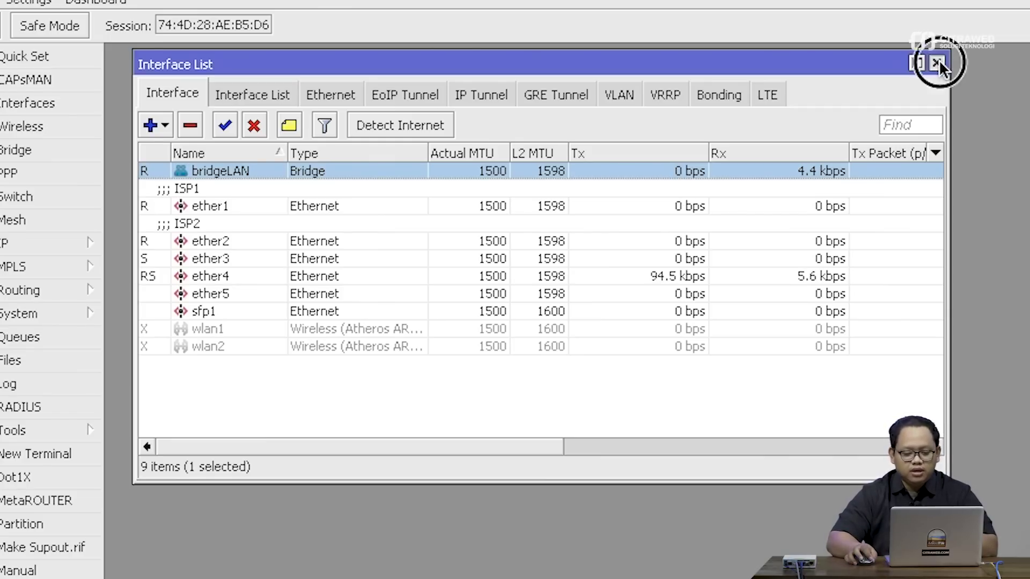
# Step: Add a DHCP client on ether1 with peer DNS, peer NTP and default route left on, and enable it
pyautogui.click(76, 250)
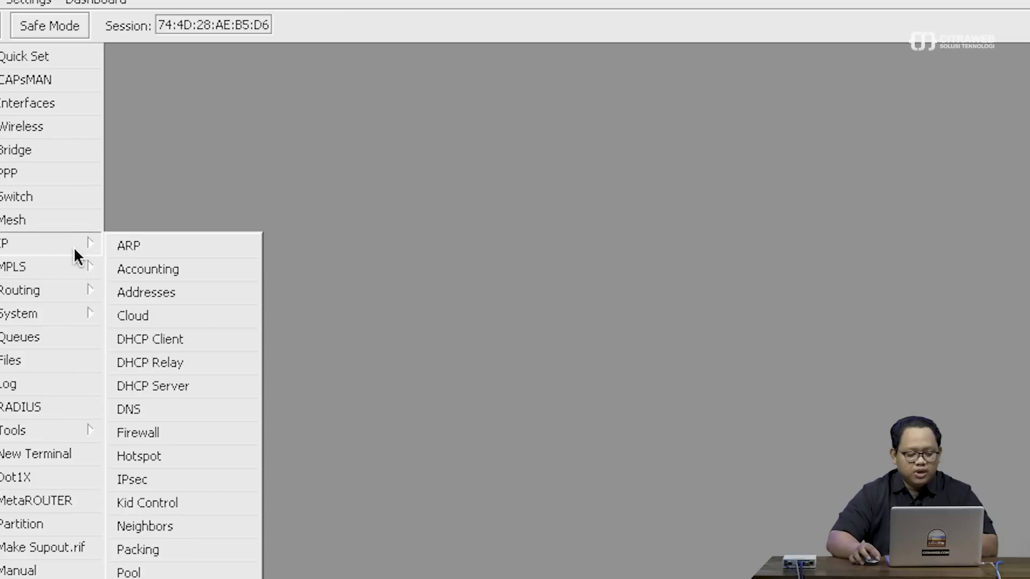
pyautogui.click(206, 342)
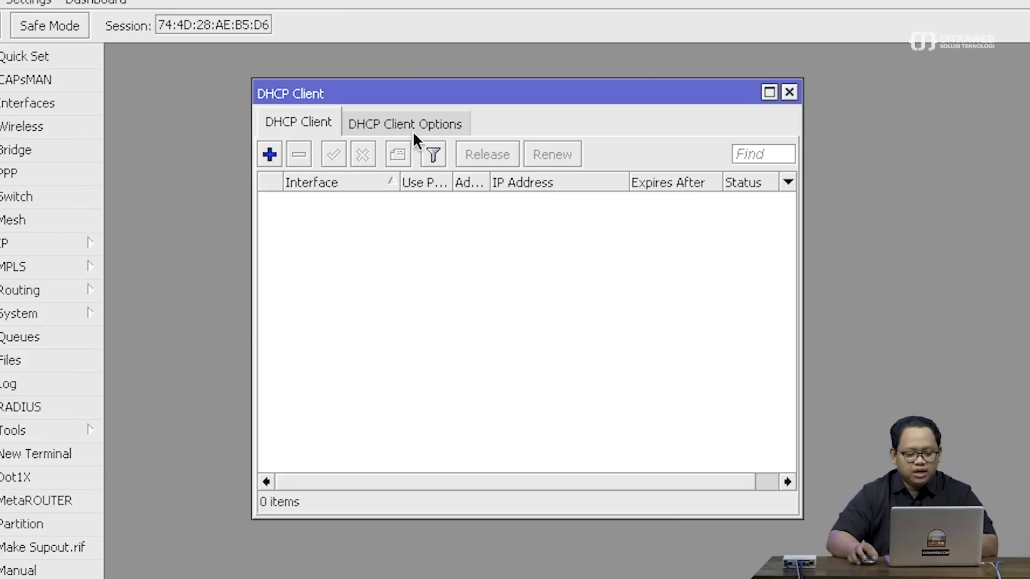
pyautogui.moveTo(417, 94); pyautogui.dragTo(413, 77)
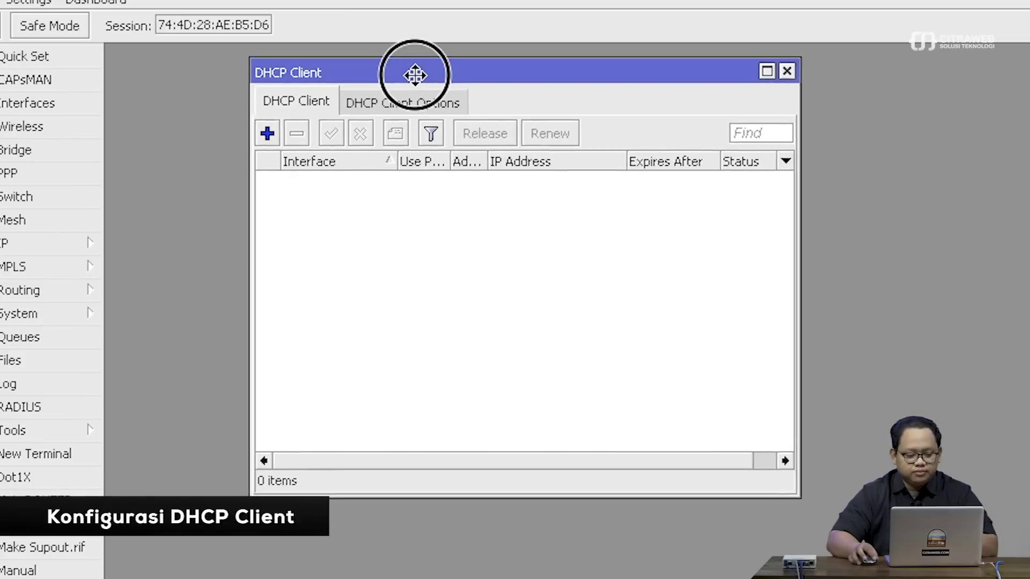
pyautogui.click(271, 133)
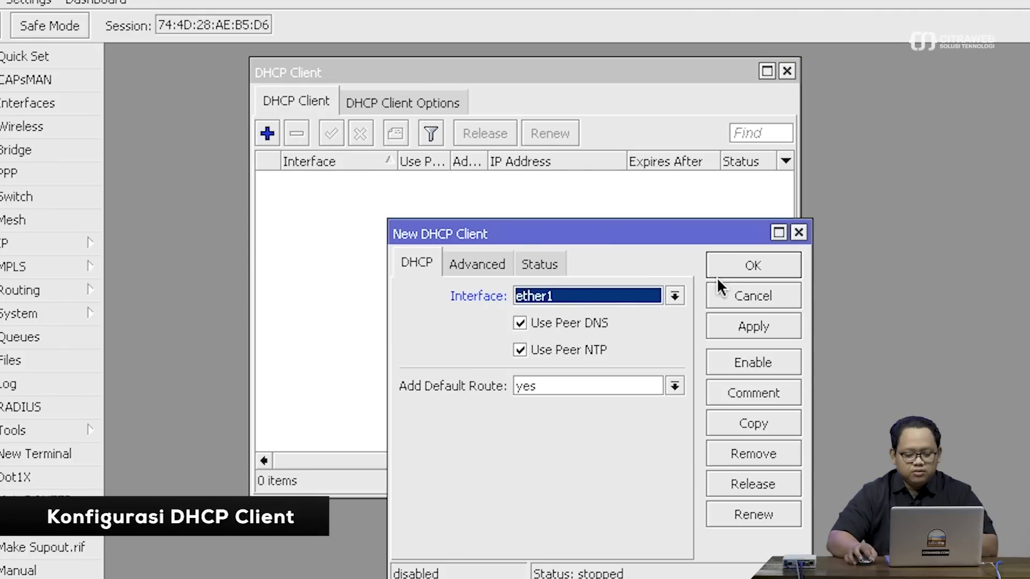
pyautogui.click(738, 263)
pyautogui.click(587, 179)
pyautogui.click(337, 143)
# Step: Add a DHCP client on ether2 with peer DNS, peer NTP and default route left on, and enable it
pyautogui.click(269, 133)
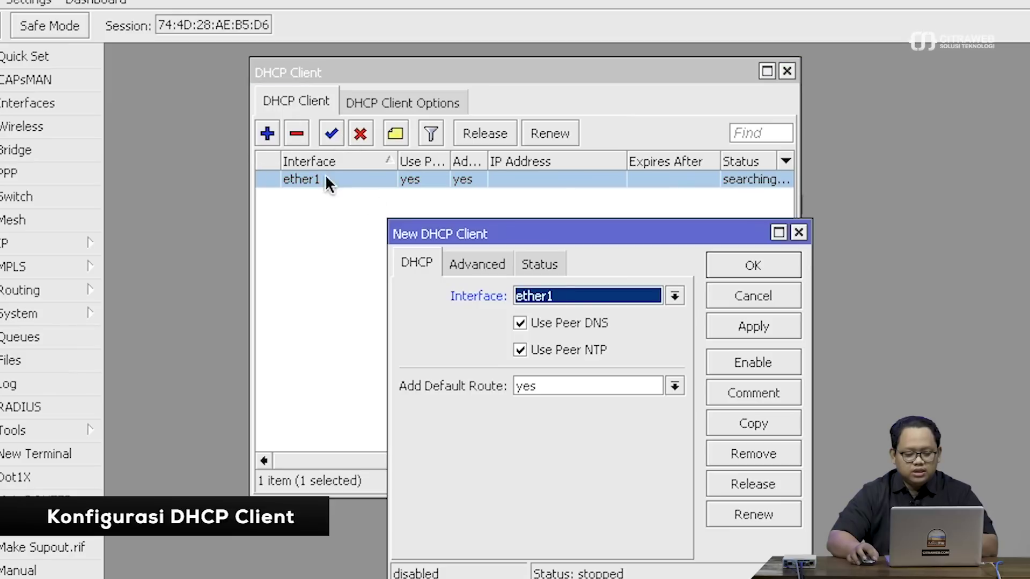
pyautogui.click(604, 297)
pyautogui.click(589, 343)
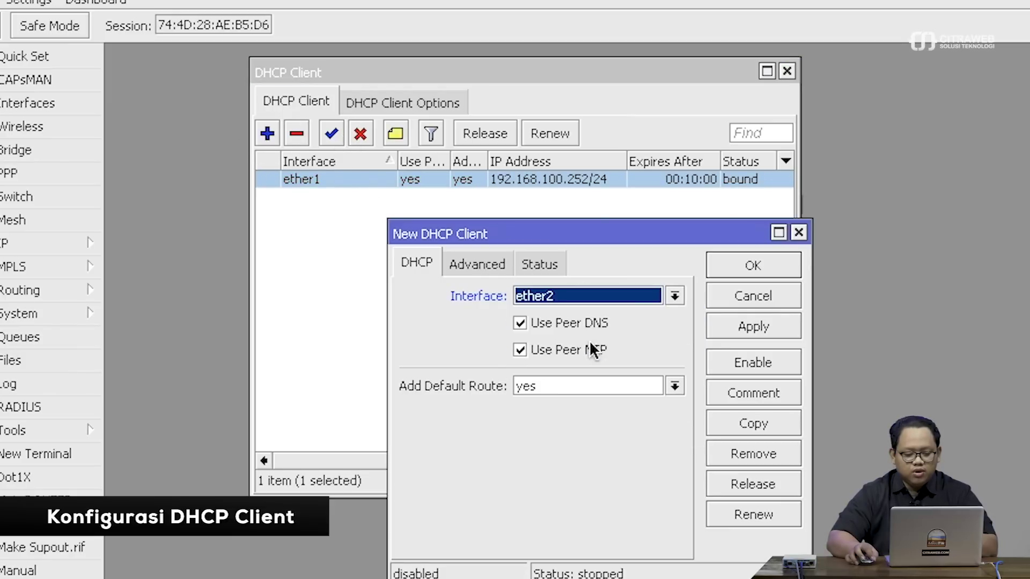
pyautogui.click(745, 328)
pyautogui.click(749, 358)
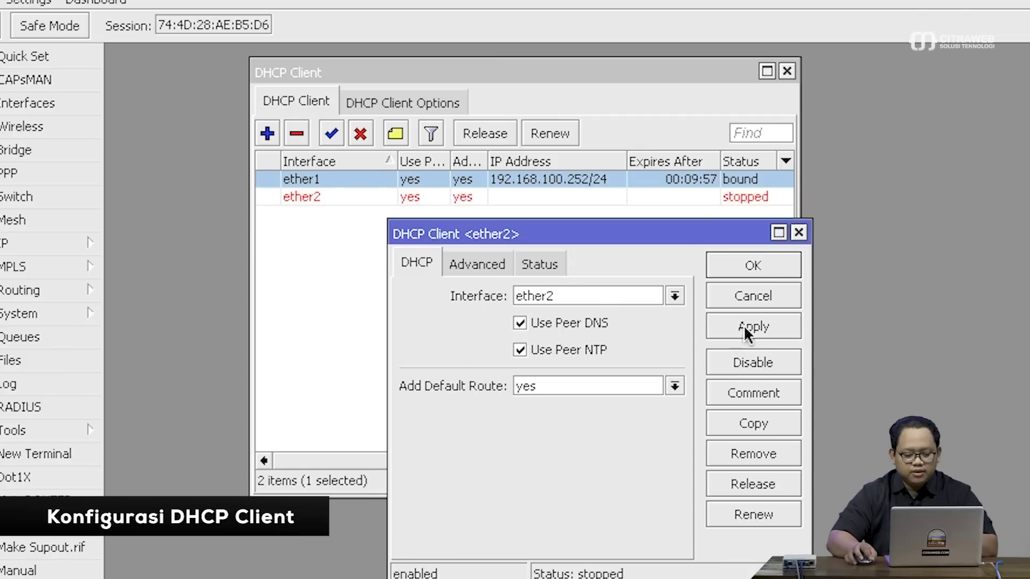
pyautogui.click(753, 267)
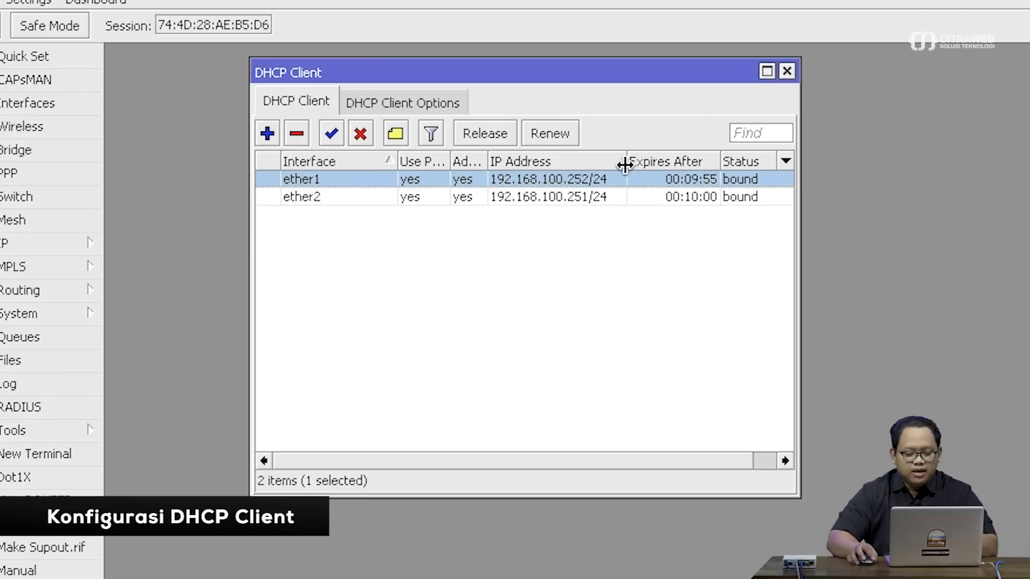
# Step: Compare the IP addresses obtained by the ether1 and ether2 DHCP clients, widening the IP Address column slightly
pyautogui.moveTo(626, 164); pyautogui.dragTo(635, 161)
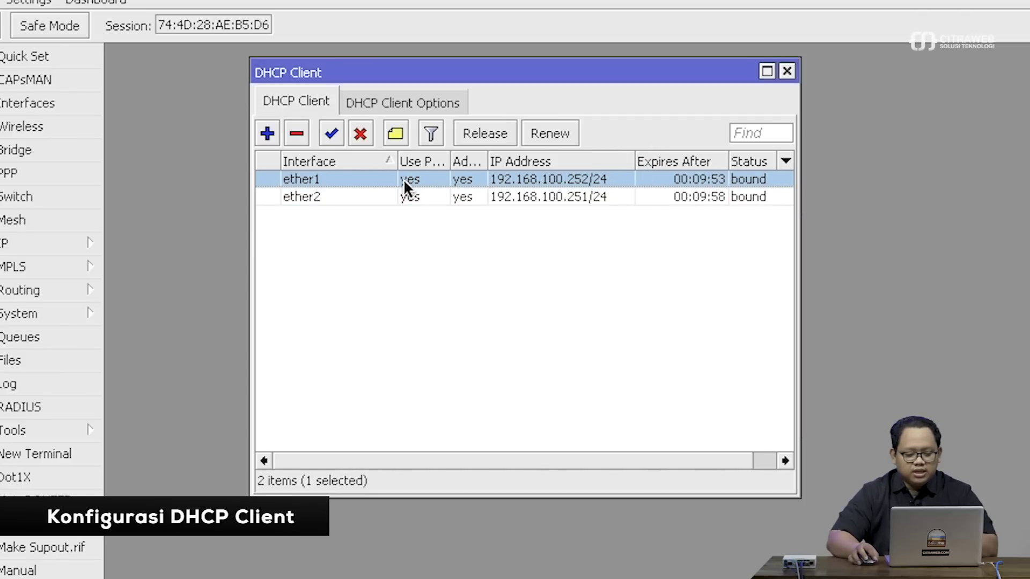
pyautogui.click(408, 199)
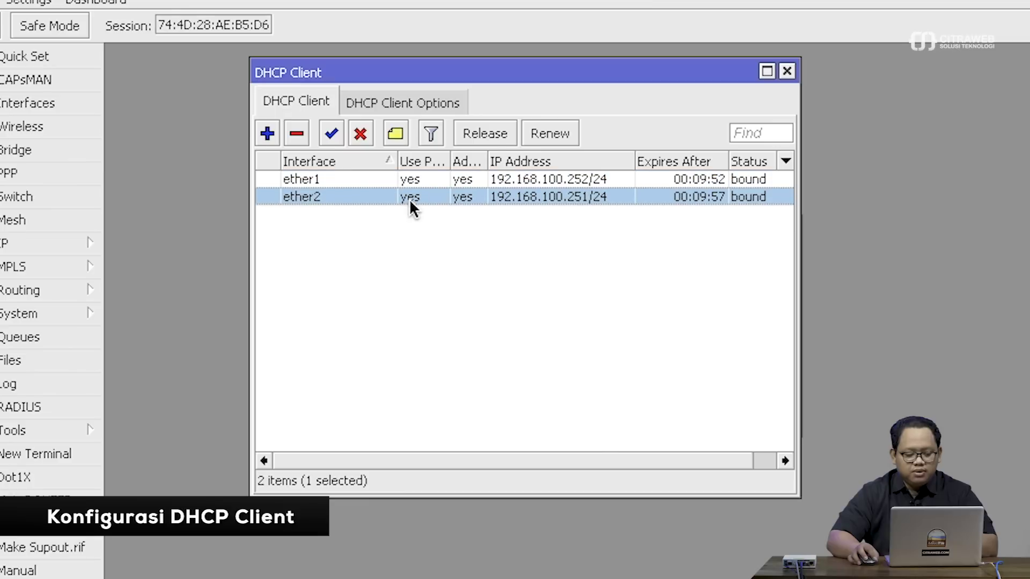
pyautogui.click(584, 181)
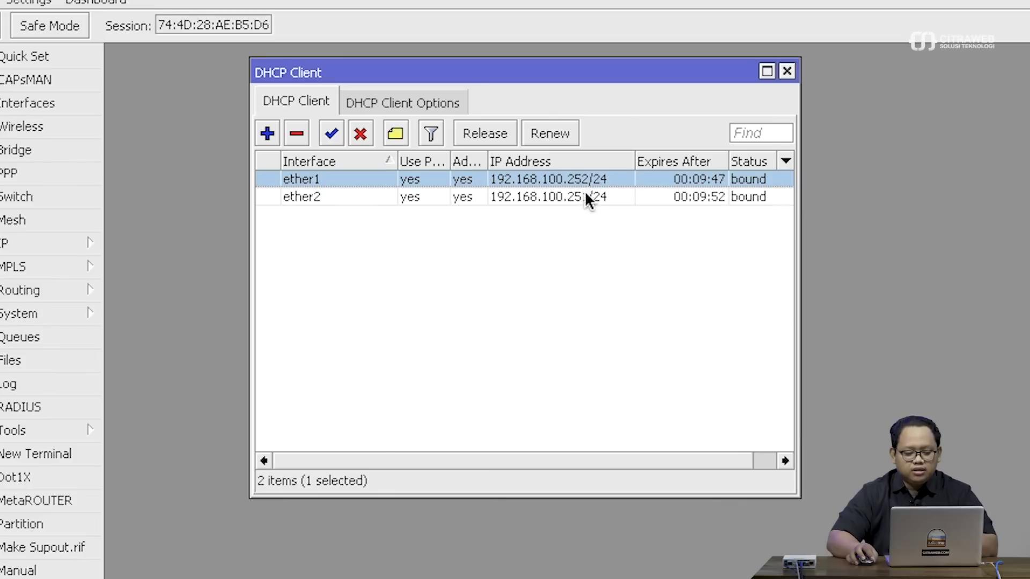
pyautogui.click(587, 197)
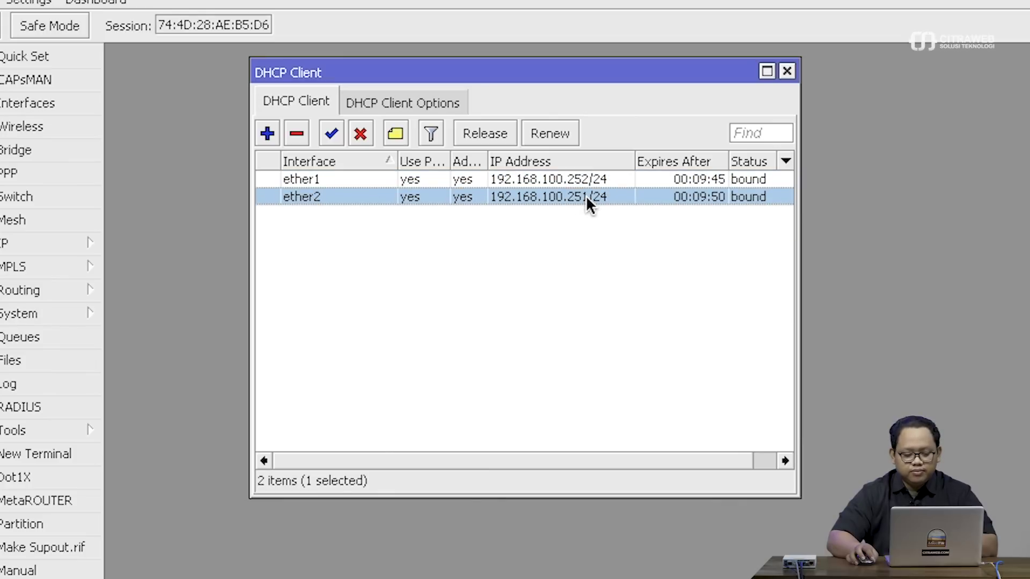
pyautogui.moveTo(585, 72); pyautogui.dragTo(581, 68)
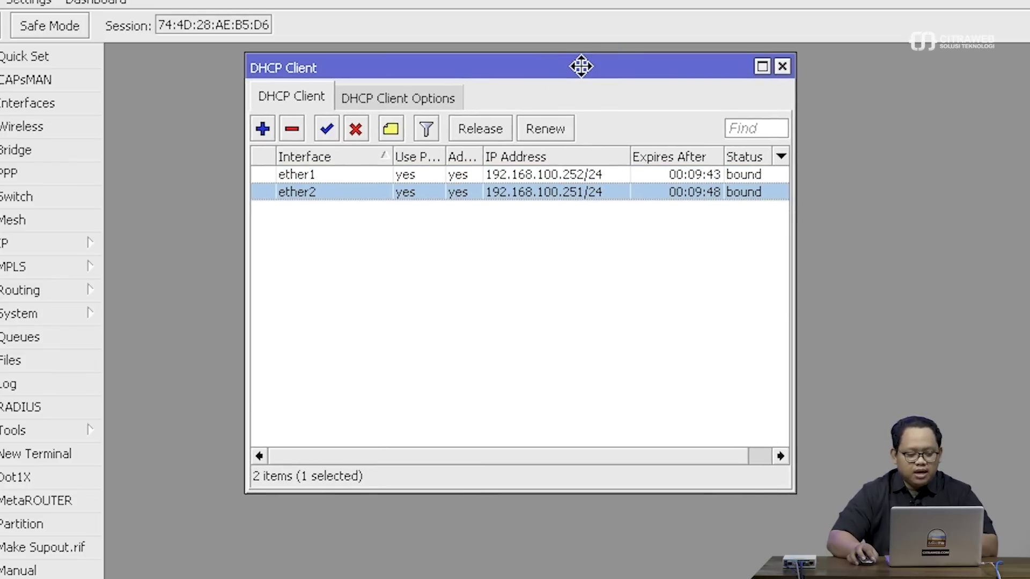
# Step: Open the IP route list and place its window below the two DHCP client entries
pyautogui.click(95, 238)
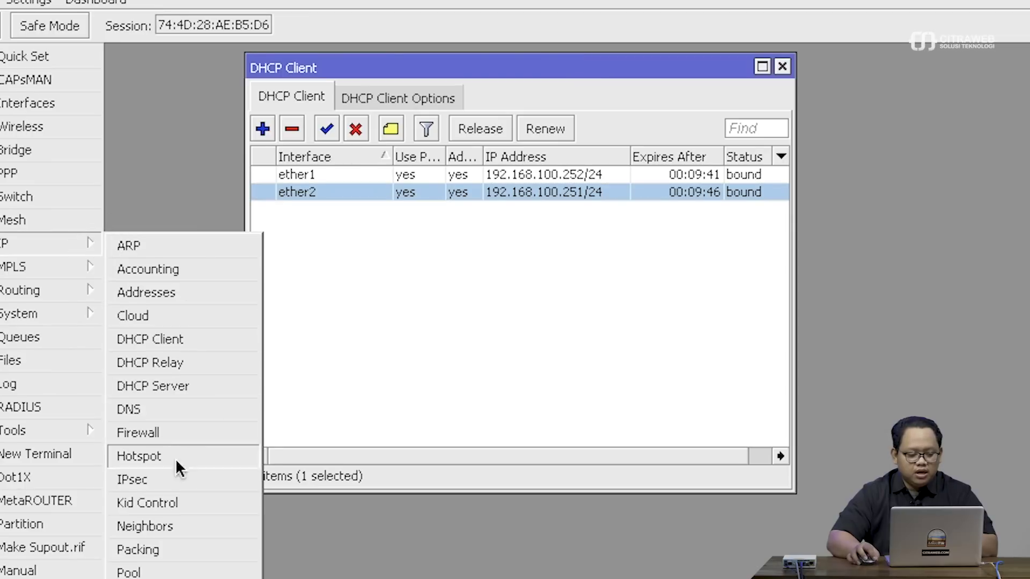
pyautogui.click(166, 485)
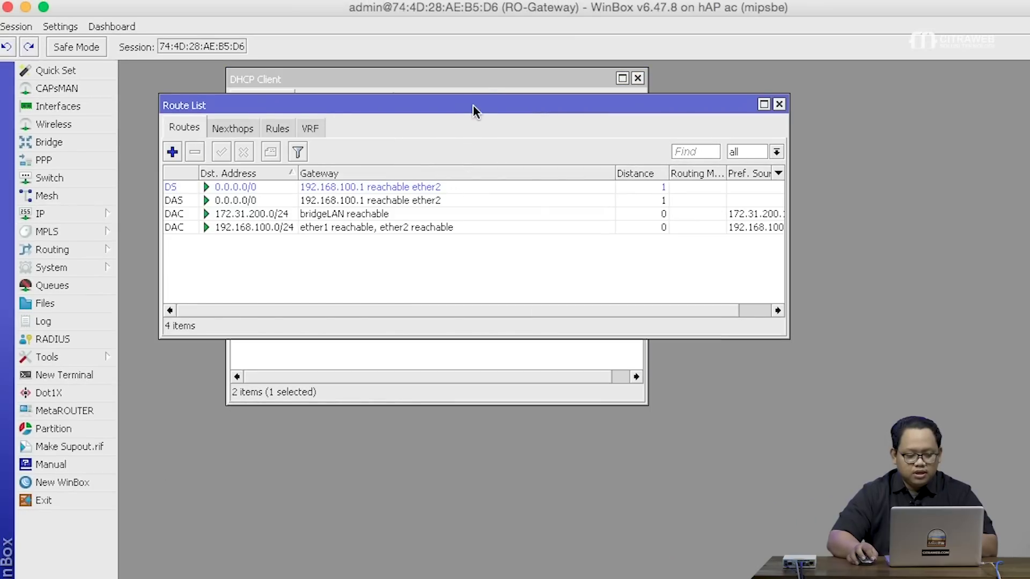
pyautogui.moveTo(473, 111); pyautogui.dragTo(508, 201)
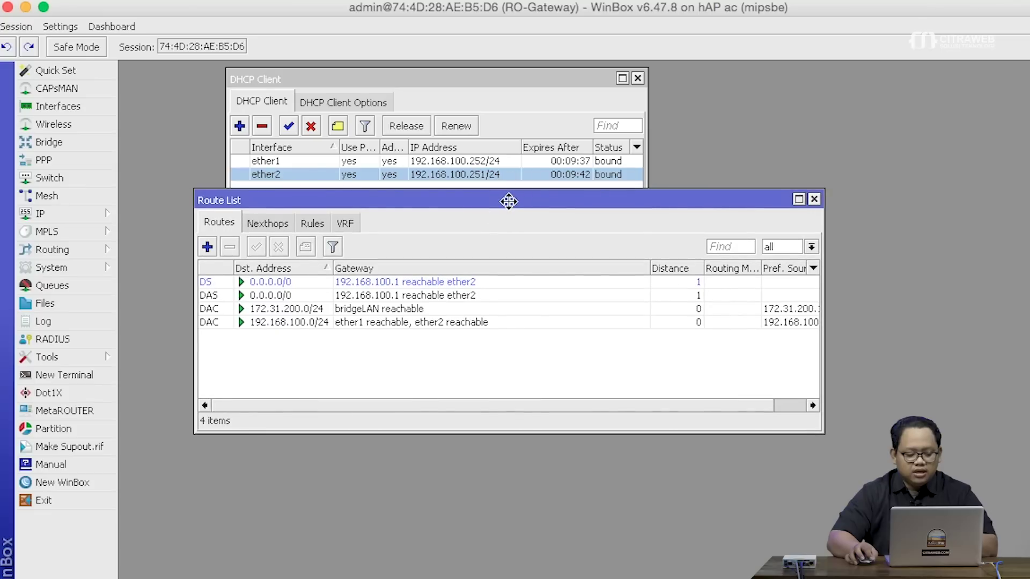
# Step: Compare the destinations and gateways of the two 0.0.0.0/0 default routes, and close the route list
pyautogui.click(304, 282)
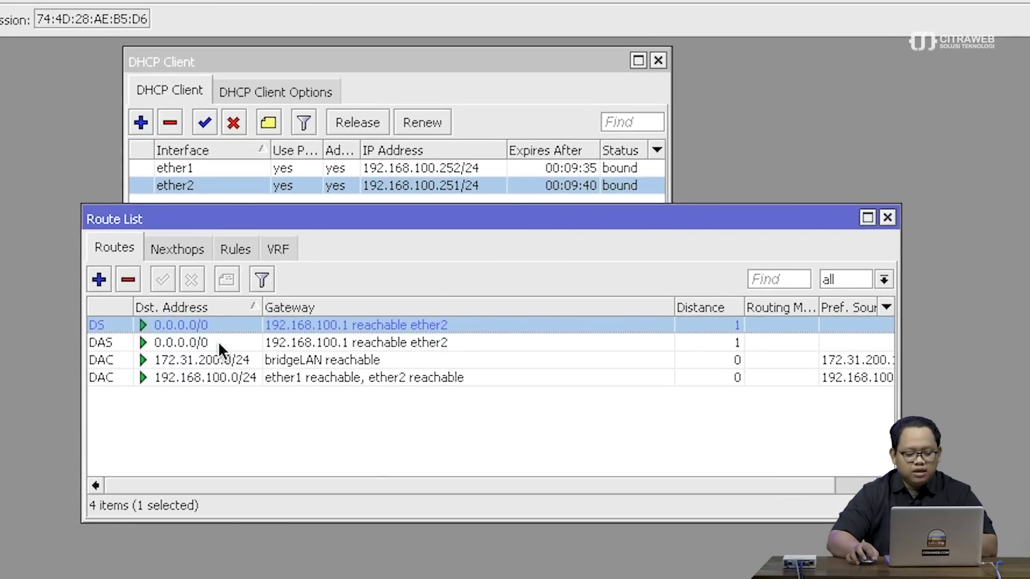
pyautogui.click(218, 341)
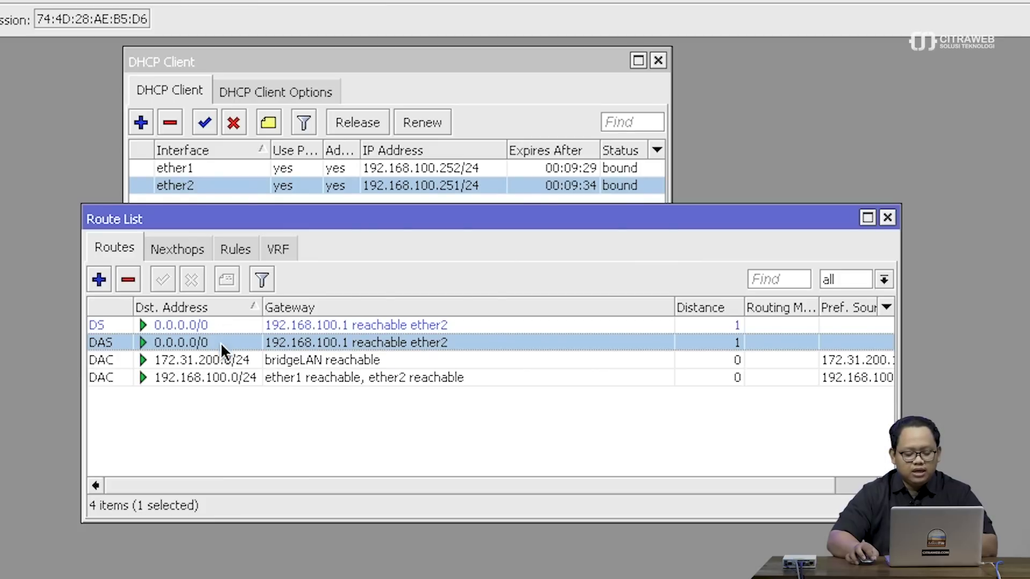
pyautogui.click(363, 325)
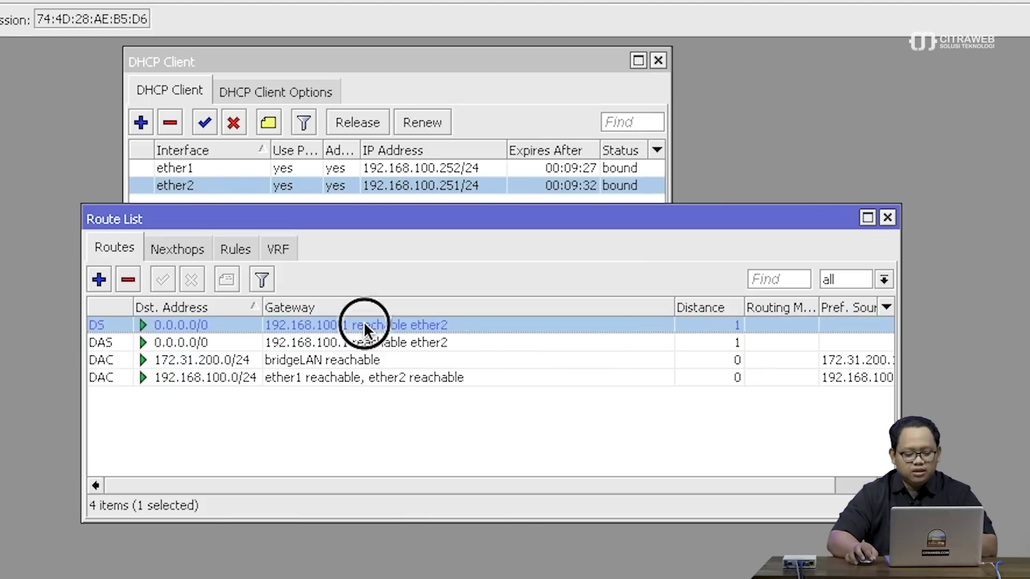
pyautogui.click(363, 342)
pyautogui.click(368, 325)
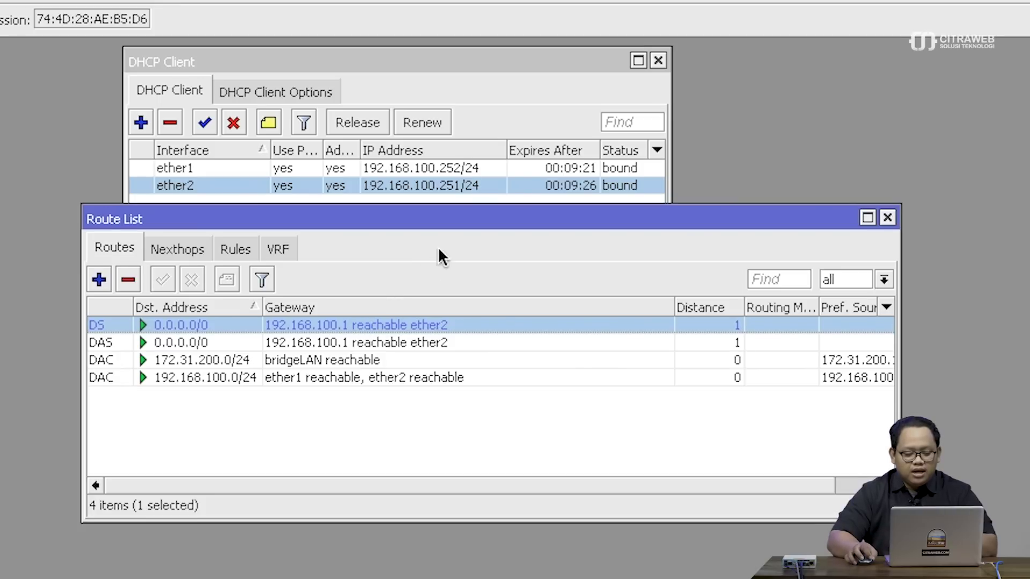
pyautogui.click(457, 218)
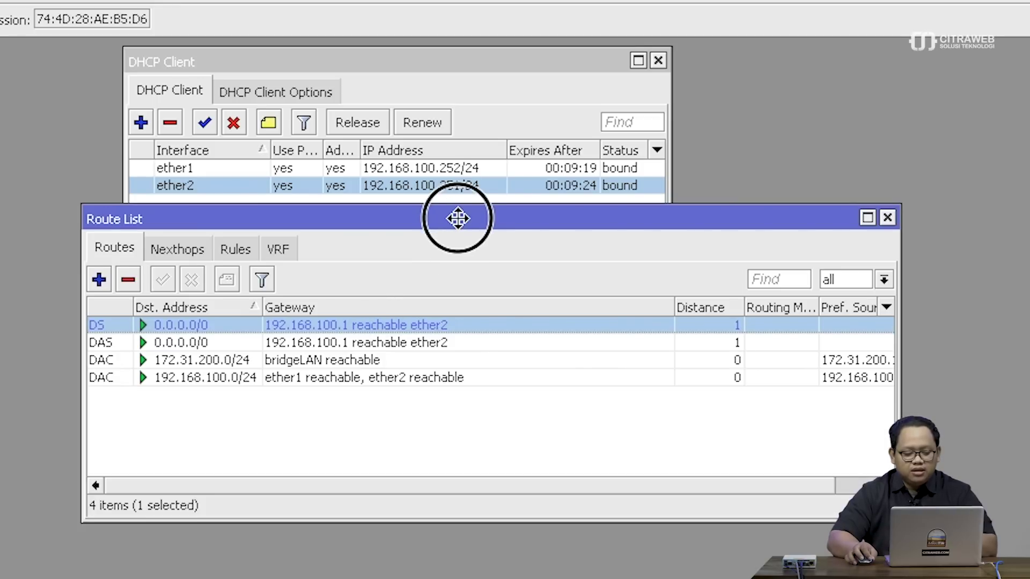
pyautogui.moveTo(457, 218); pyautogui.dragTo(478, 223)
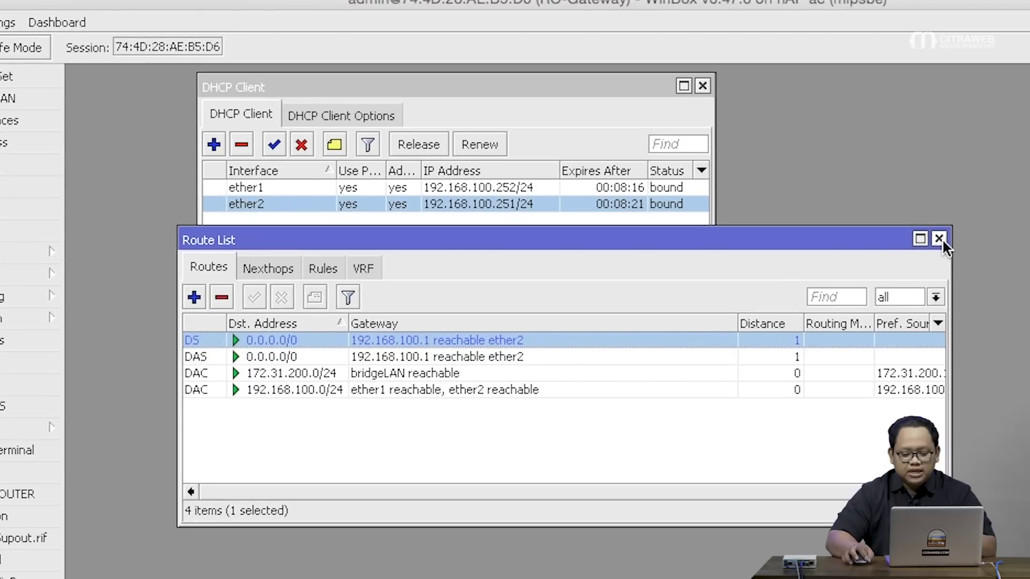
pyautogui.click(752, 188)
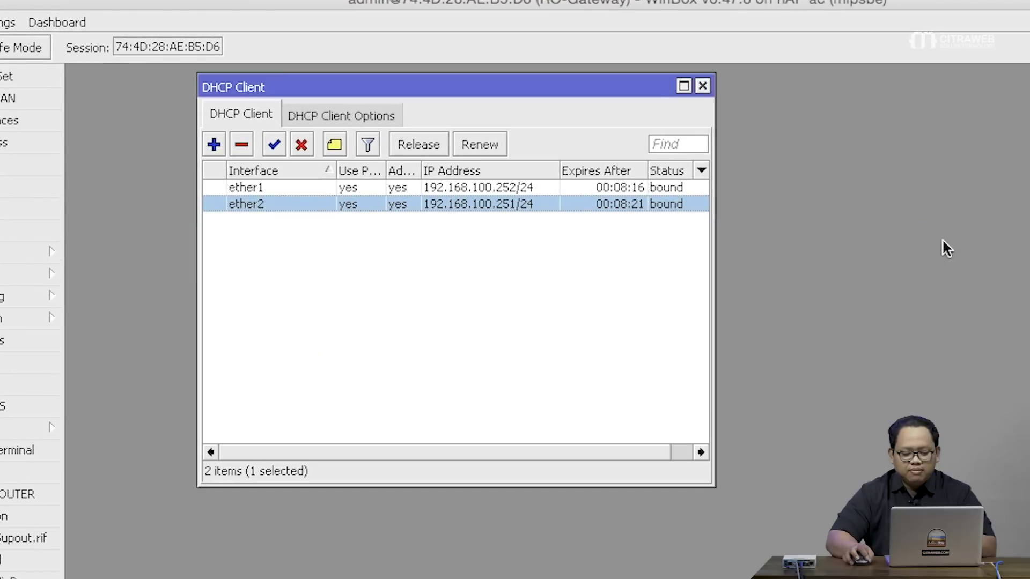
# Step: Check the gateway in the status details of the ether1 DHCP client, and close its properties
pyautogui.click(467, 186)
pyautogui.click(472, 207)
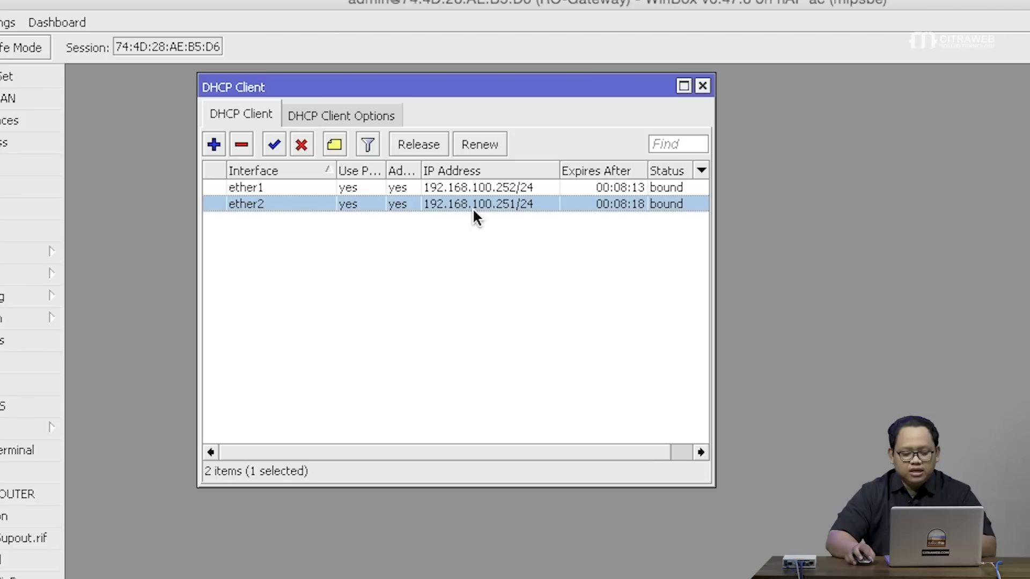
pyautogui.click(474, 184)
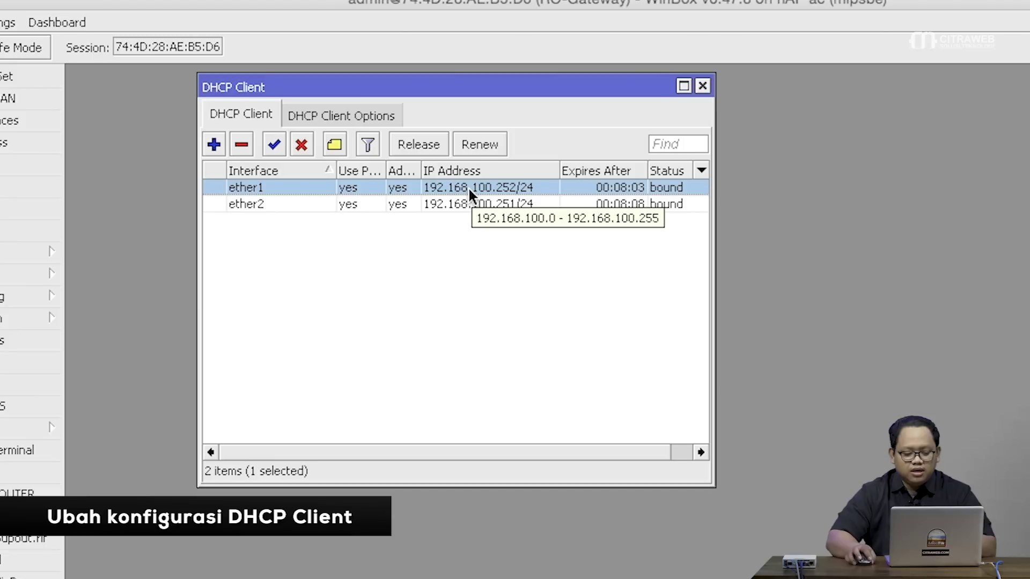
pyautogui.doubleClick(468, 186)
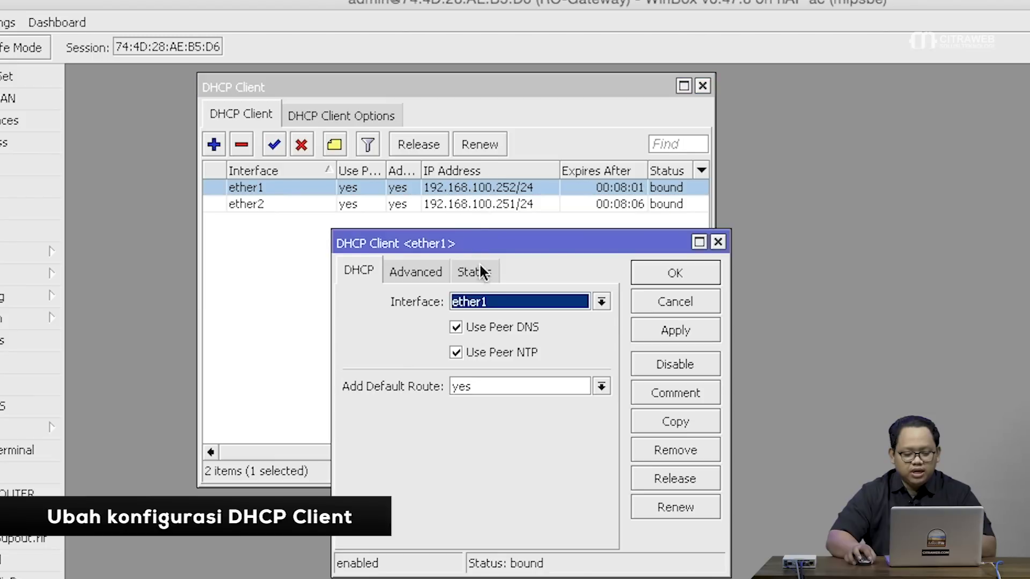
pyautogui.click(481, 272)
pyautogui.moveTo(481, 243); pyautogui.dragTo(435, 215)
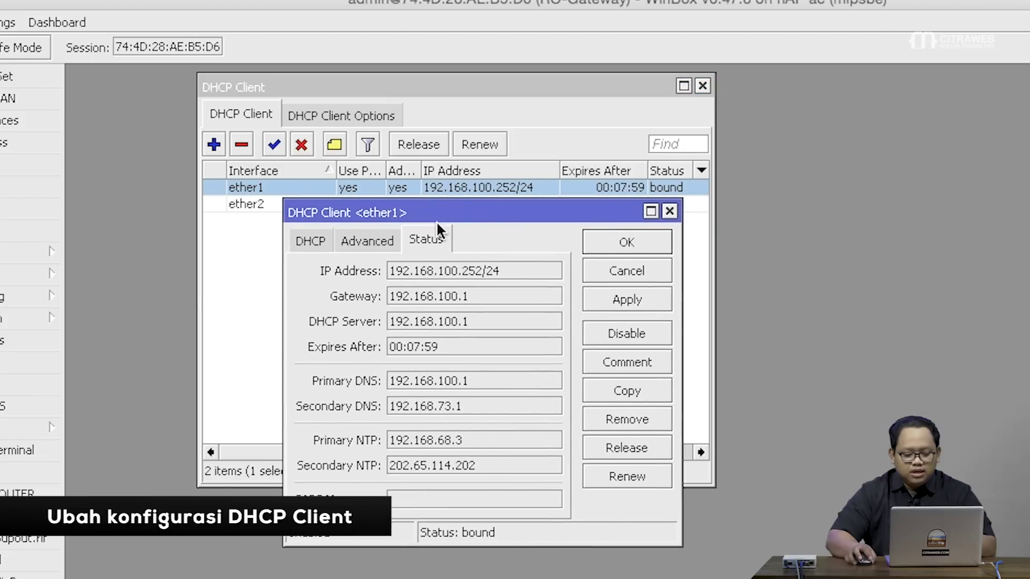
pyautogui.moveTo(474, 295); pyautogui.dragTo(383, 290)
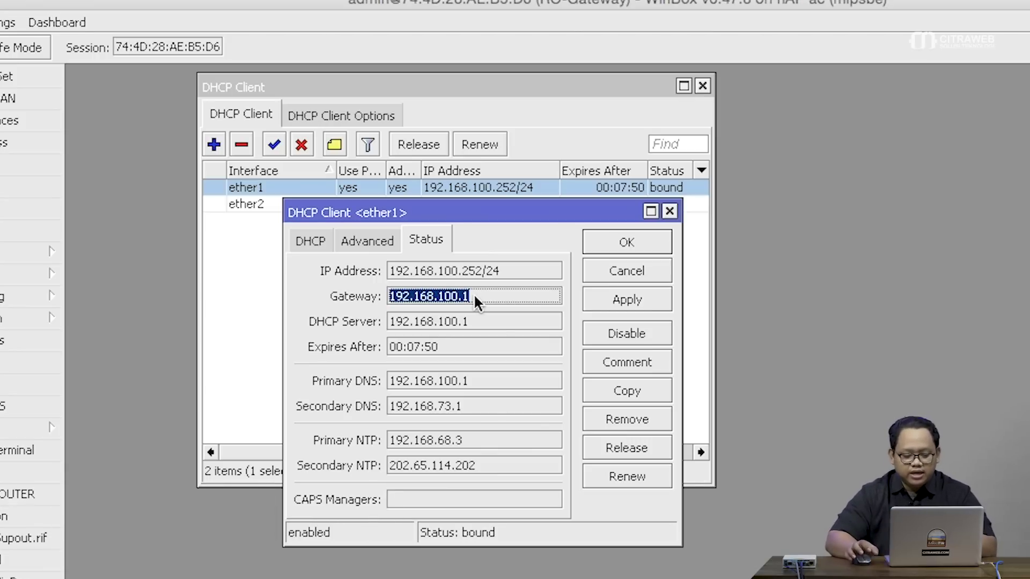
pyautogui.click(669, 212)
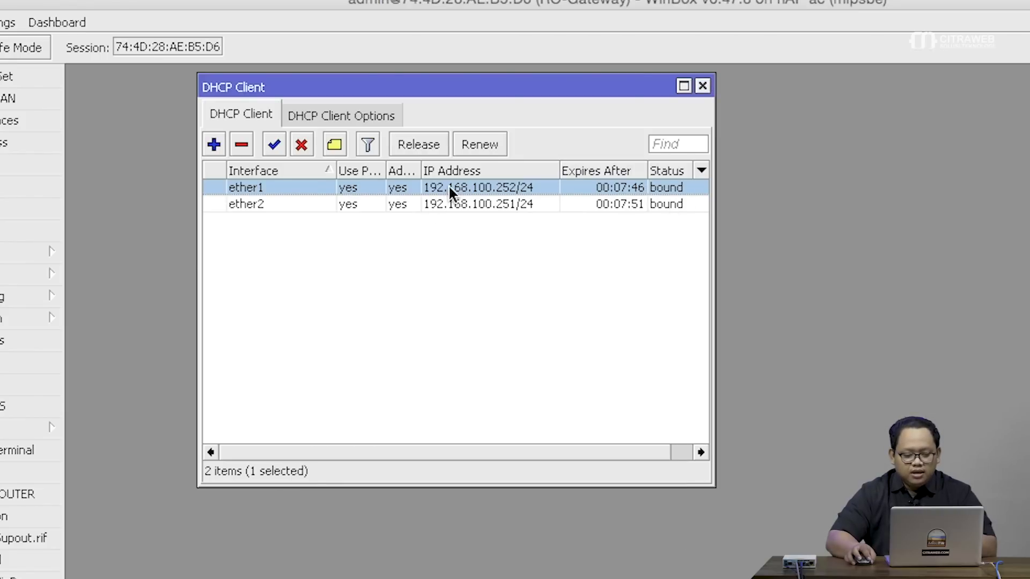
# Step: Set Add Default Route to no for the ether1 DHCP client and save the change
pyautogui.moveTo(448, 184)
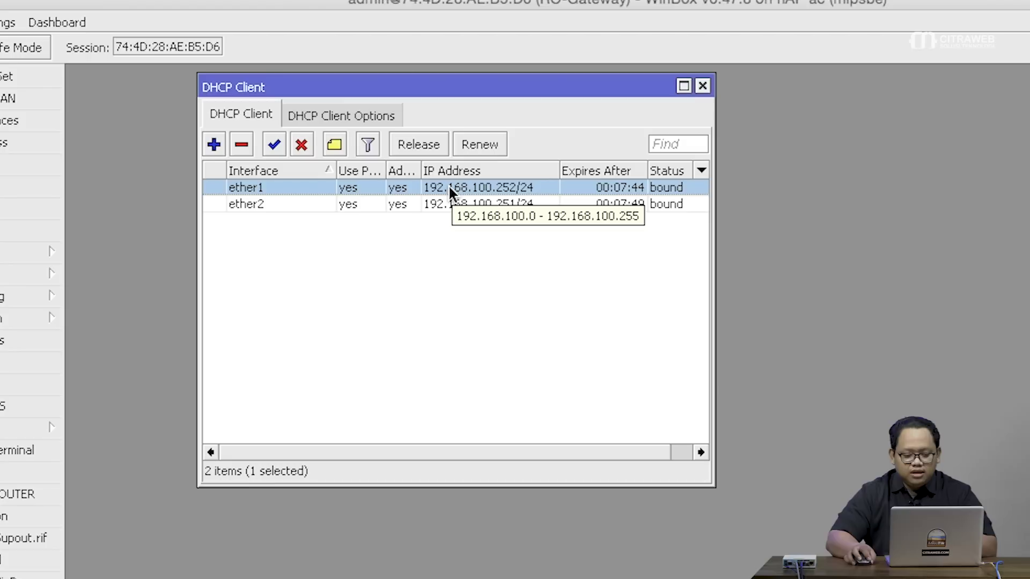
pyautogui.doubleClick(448, 184)
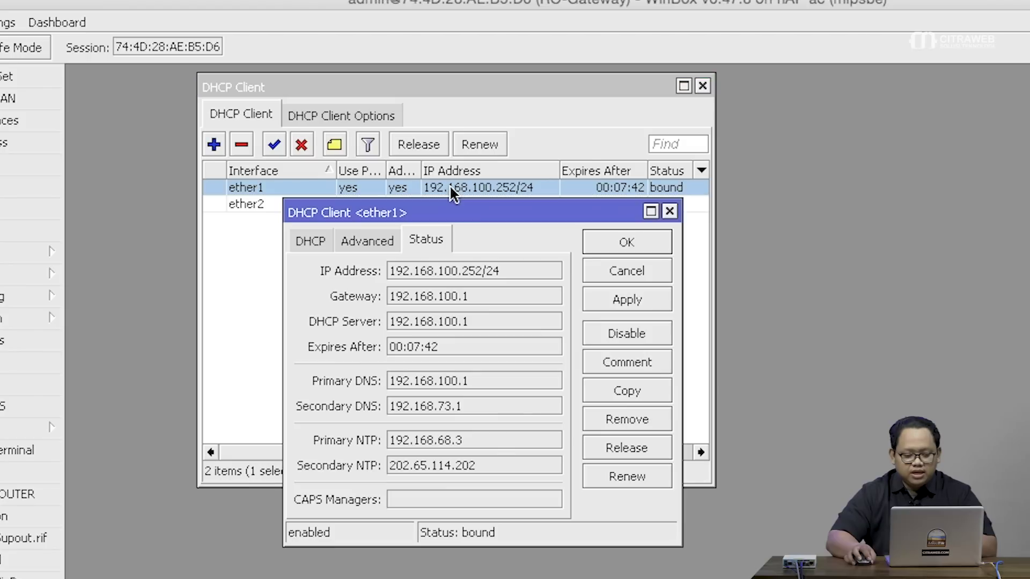
pyautogui.click(308, 241)
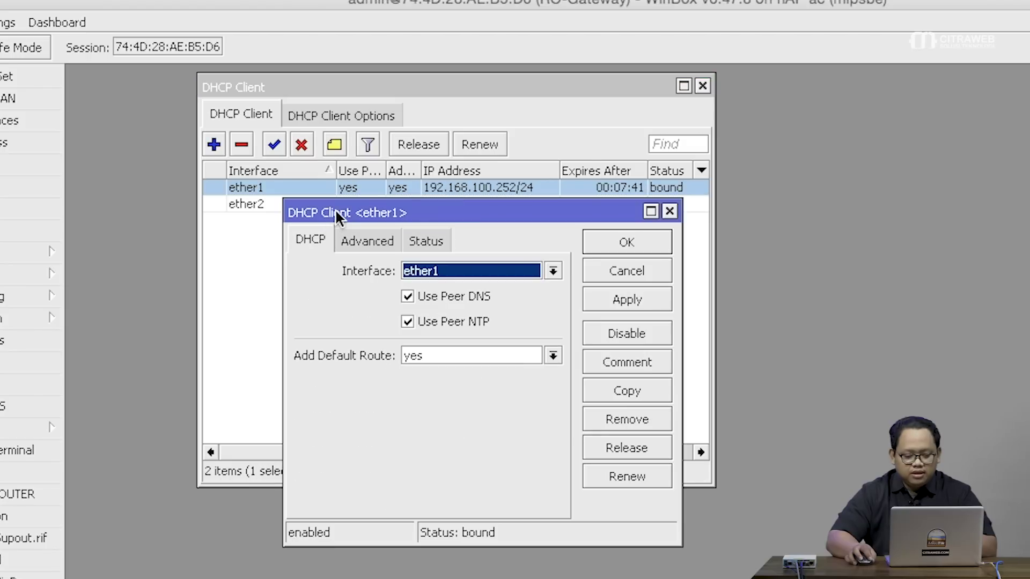
pyautogui.click(552, 356)
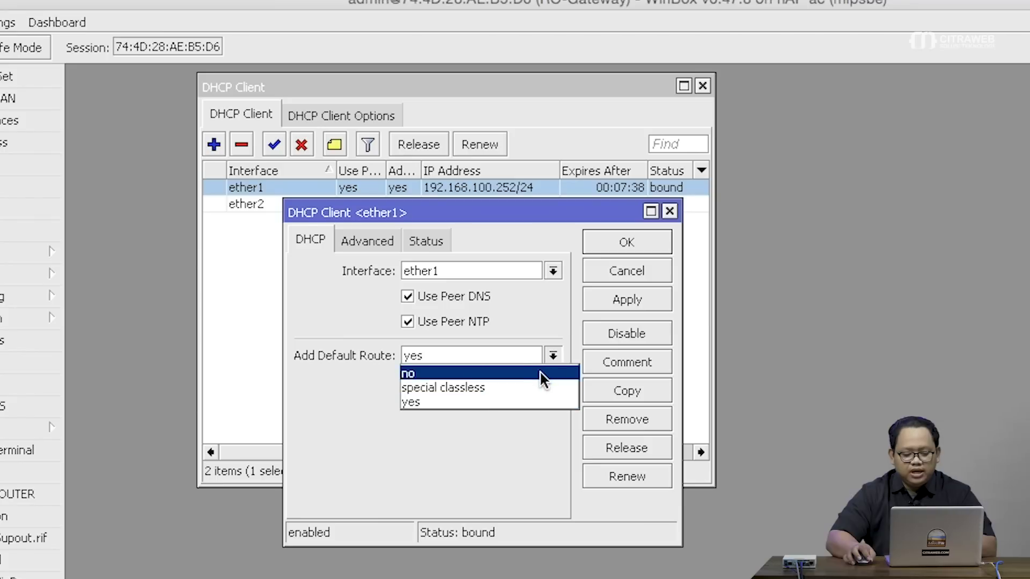
pyautogui.click(539, 373)
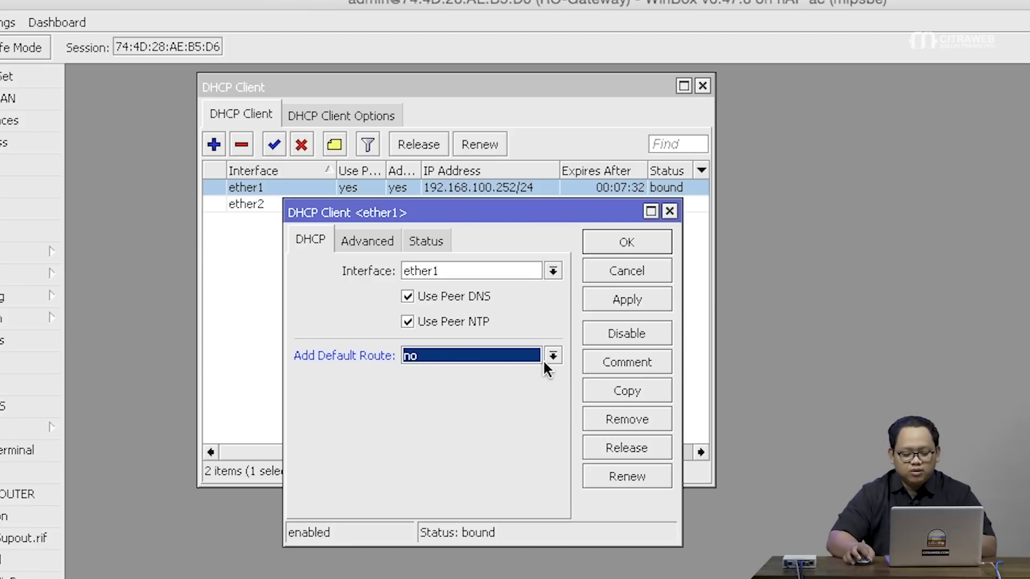
pyautogui.click(615, 298)
pyautogui.click(609, 246)
# Step: Disable automatic default route creation for the ether2 DHCP client by setting Add Default Route to no
pyautogui.doubleClick(472, 202)
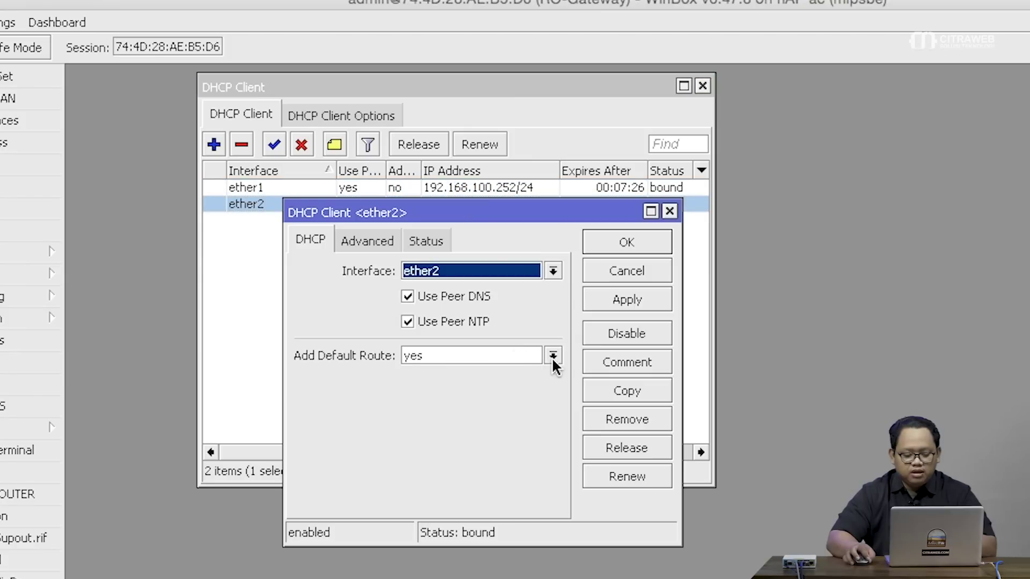
pyautogui.click(552, 359)
pyautogui.click(547, 369)
pyautogui.click(614, 299)
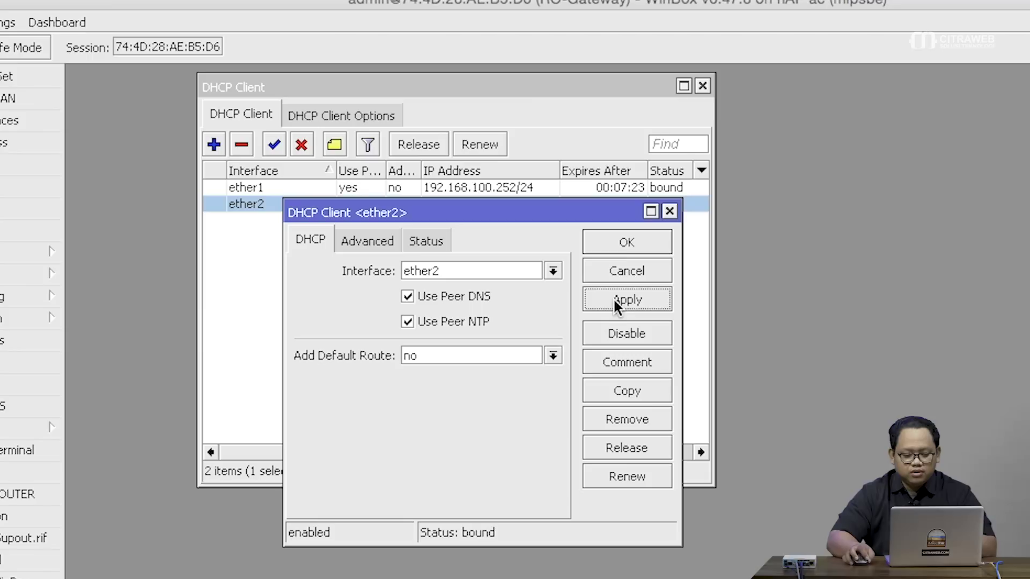
pyautogui.click(632, 236)
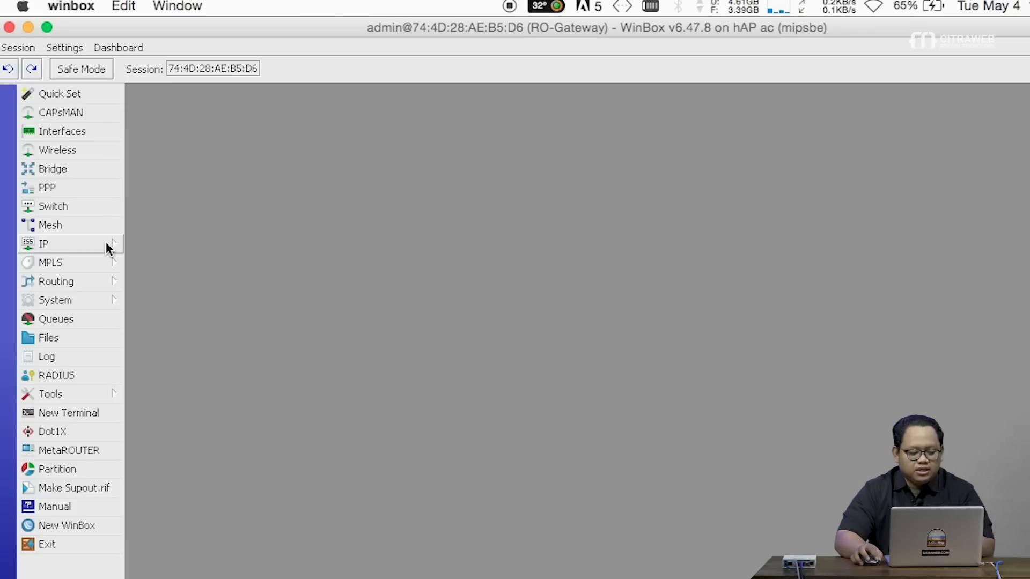
# Step: Open the IP route list, shift its window slightly, and check the destination addresses of the listed routes
pyautogui.click(107, 247)
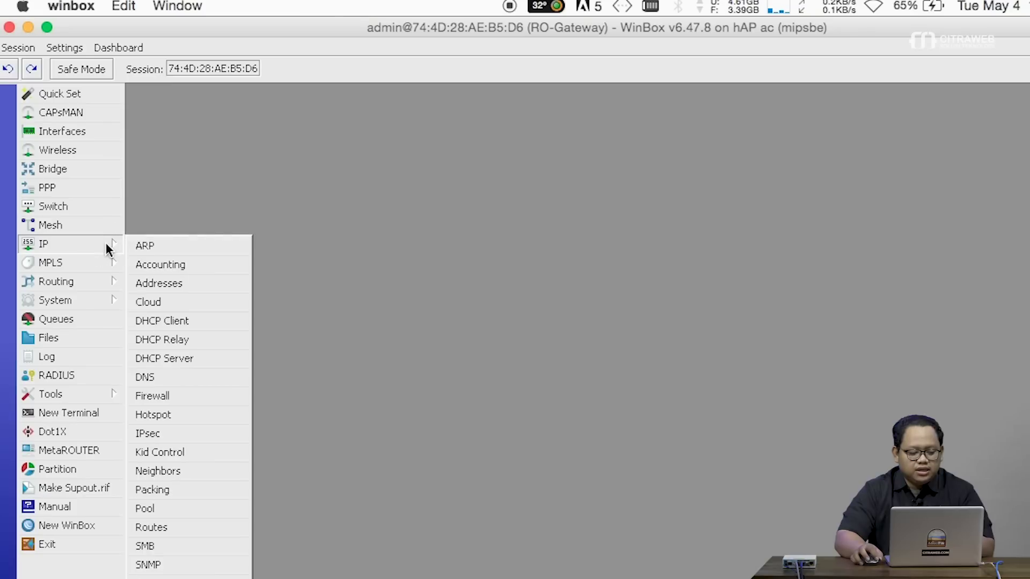
pyautogui.click(184, 528)
pyautogui.click(361, 115)
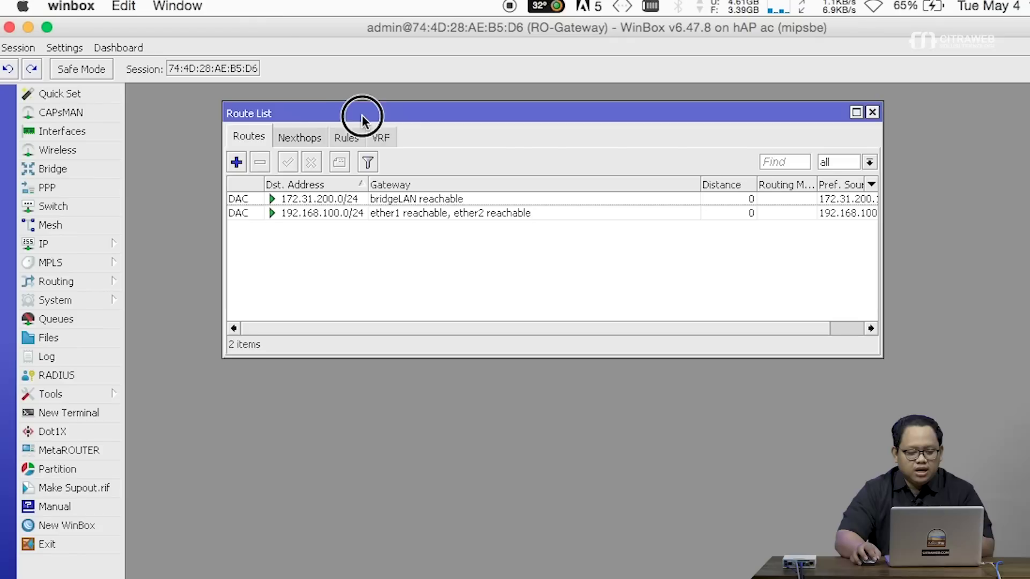
pyautogui.moveTo(362, 115); pyautogui.dragTo(357, 125)
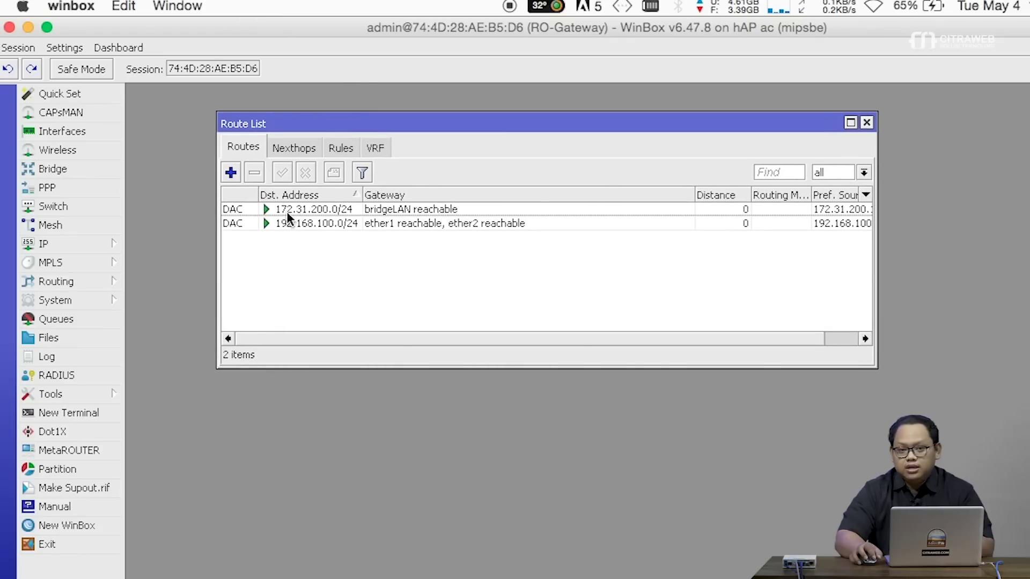
pyautogui.moveTo(288, 217)
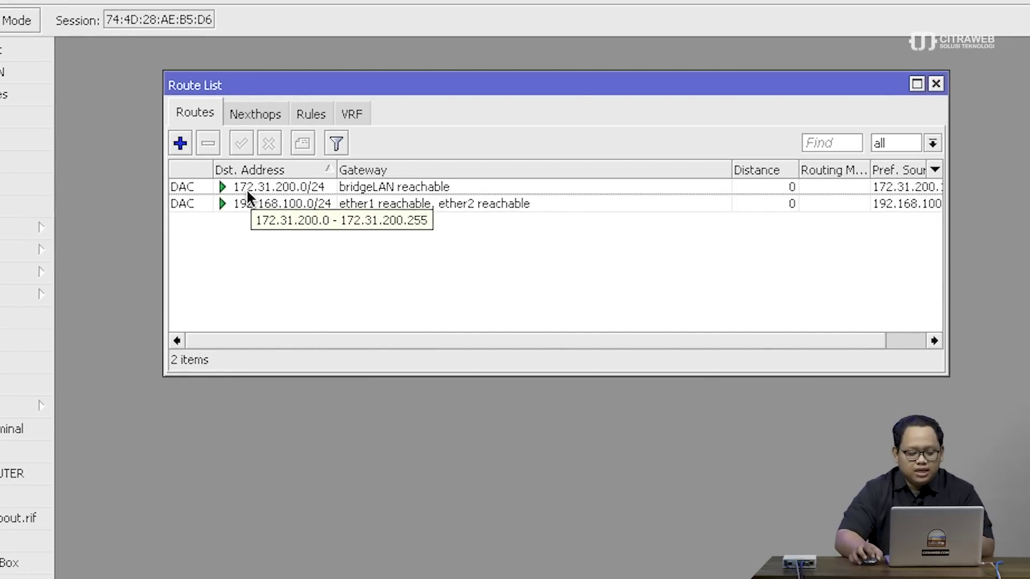
# Step: Add a static default route to 0.0.0.0/0 with gateway 192.168.100.1%ether1
pyautogui.click(180, 143)
pyautogui.moveTo(365, 214); pyautogui.dragTo(357, 209)
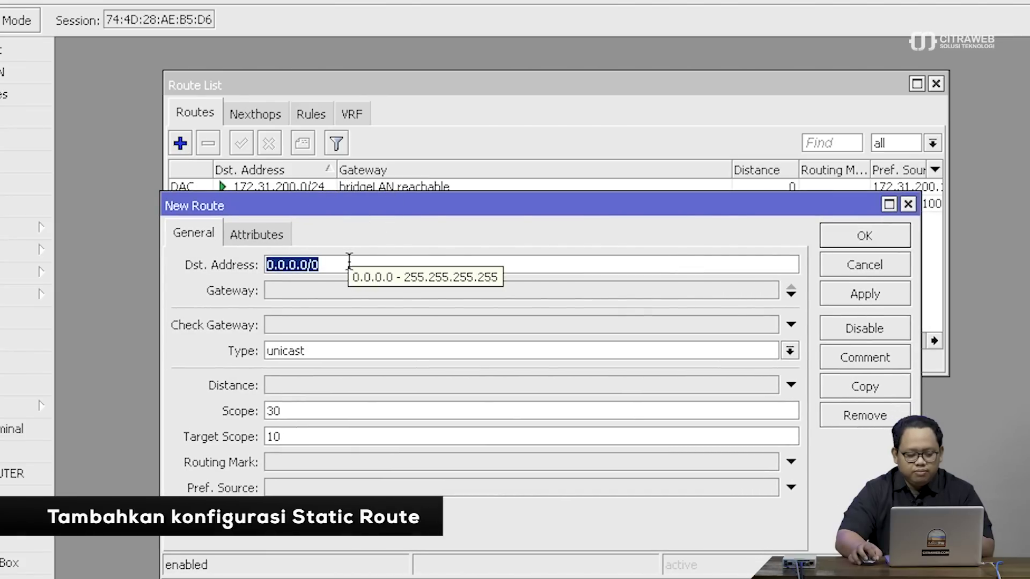
pyautogui.click(345, 287)
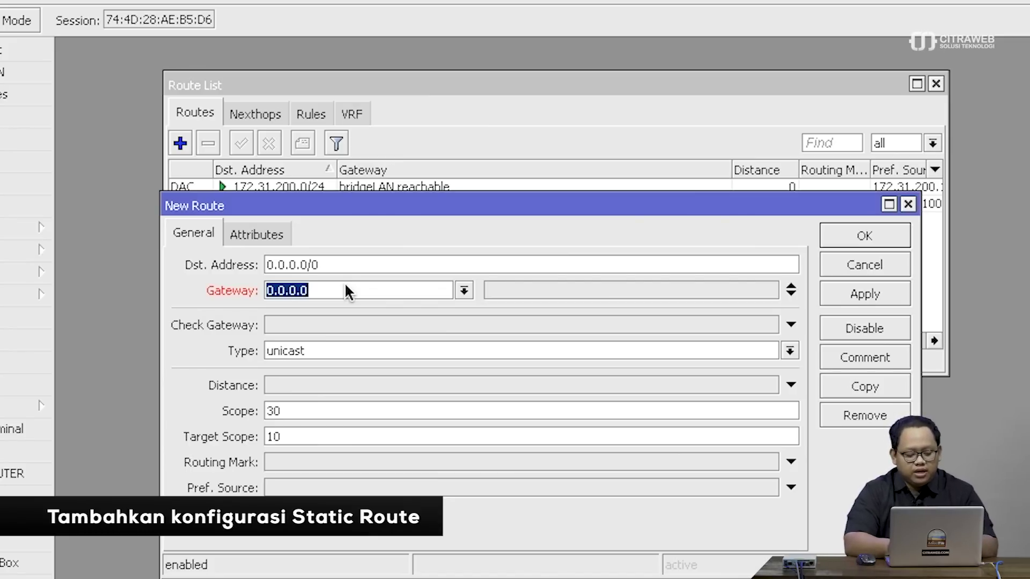
pyautogui.write('192.1')
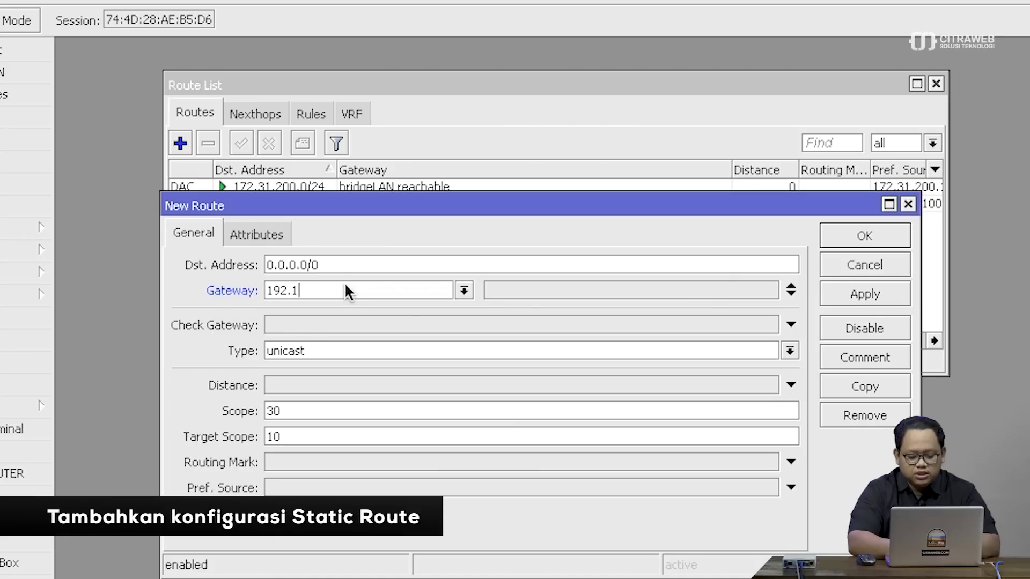
pyautogui.write('68.100.1%eth')
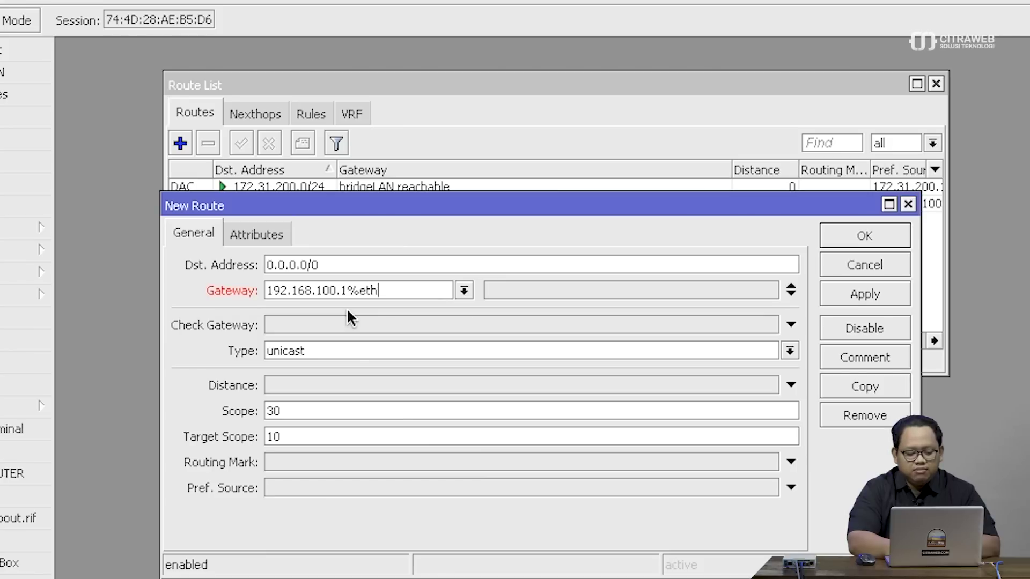
pyautogui.write('er')
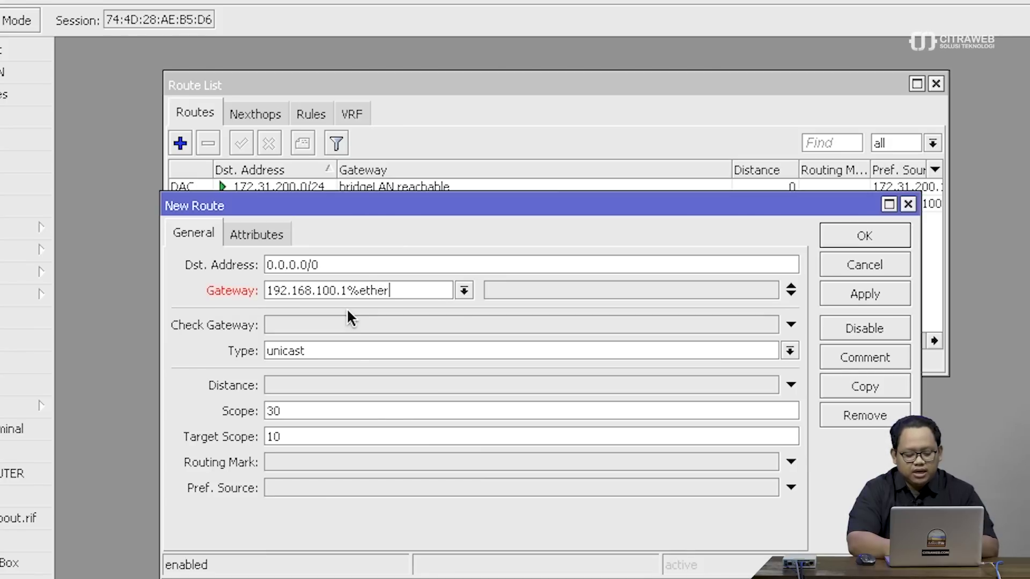
pyautogui.write('1')
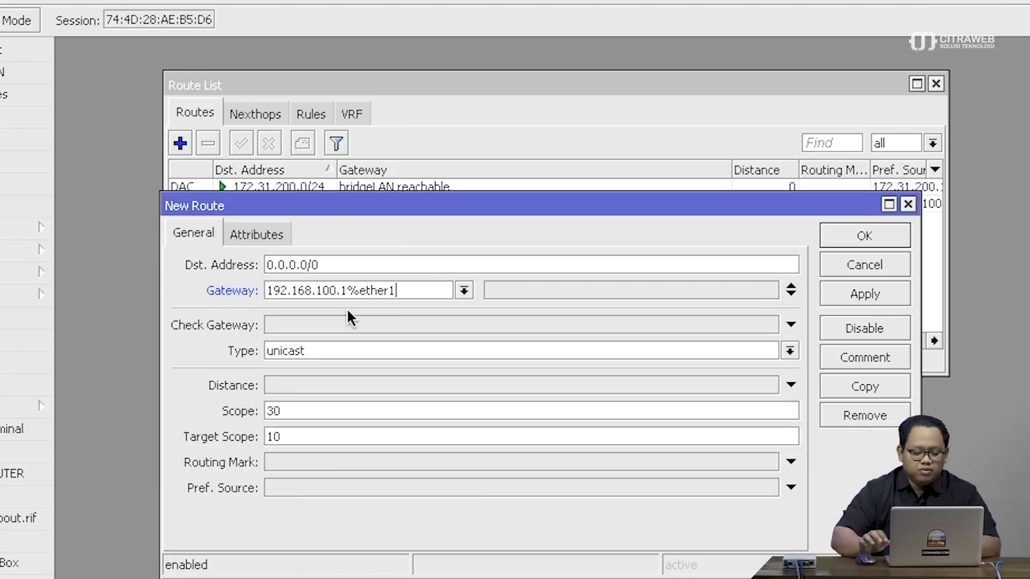
pyautogui.click(864, 295)
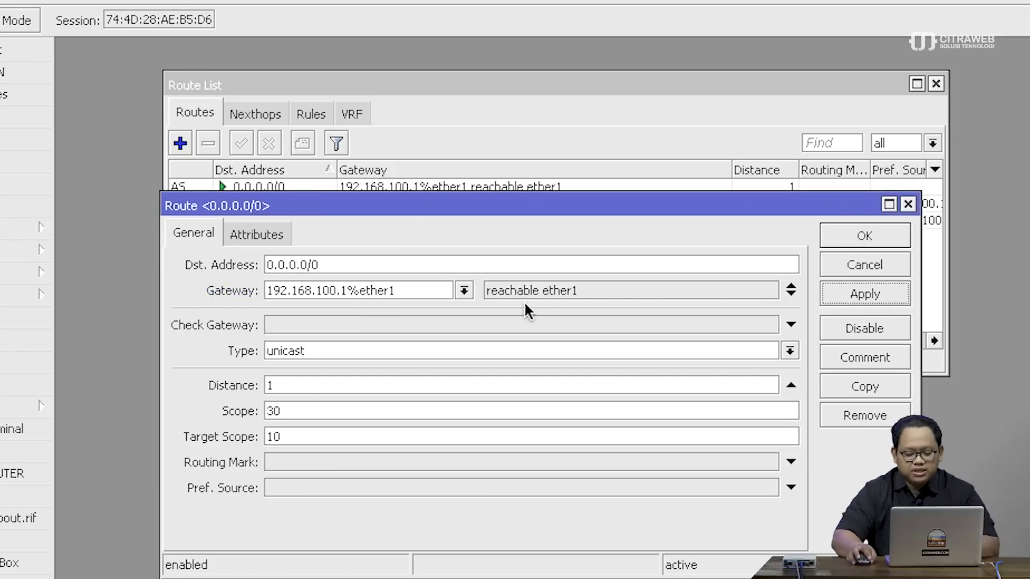
pyautogui.click(864, 237)
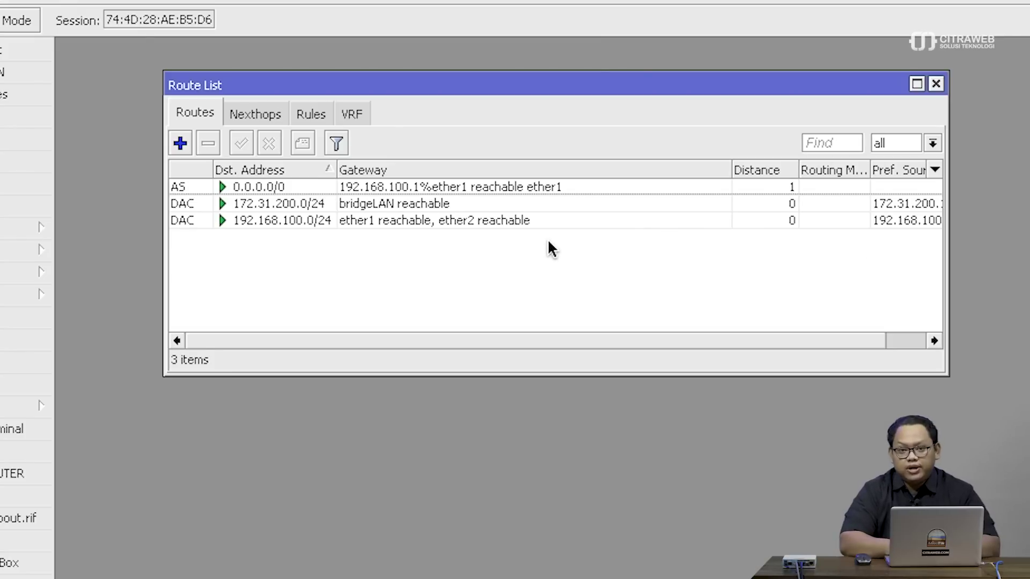
# Step: Add a second static default route to 0.0.0.0/0 with gateway 192.168.100.1%ether2 and distance 2
pyautogui.click(180, 143)
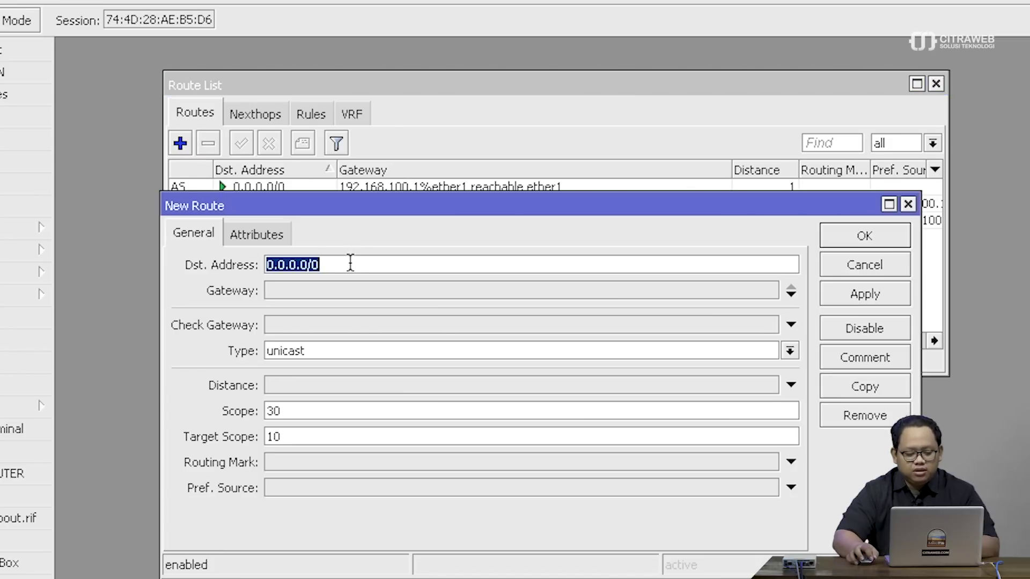
pyautogui.click(325, 289)
pyautogui.write('192.168.100.1')
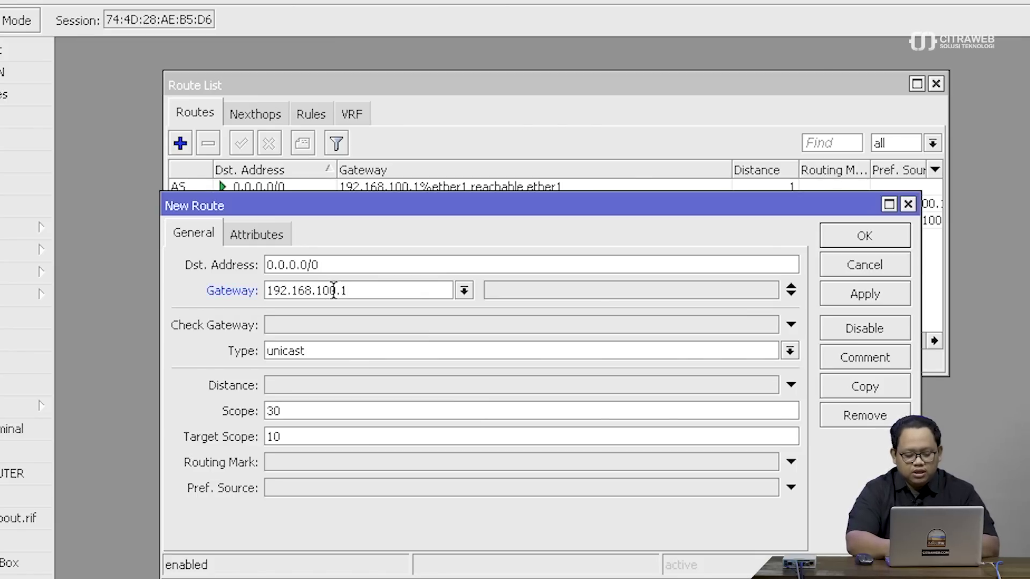
pyautogui.write('%')
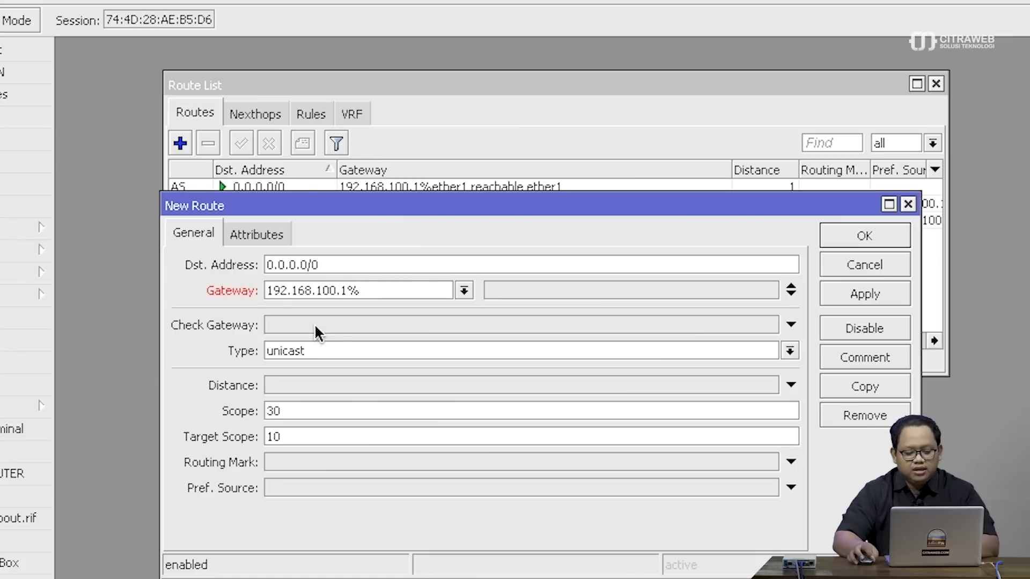
pyautogui.write('ether')
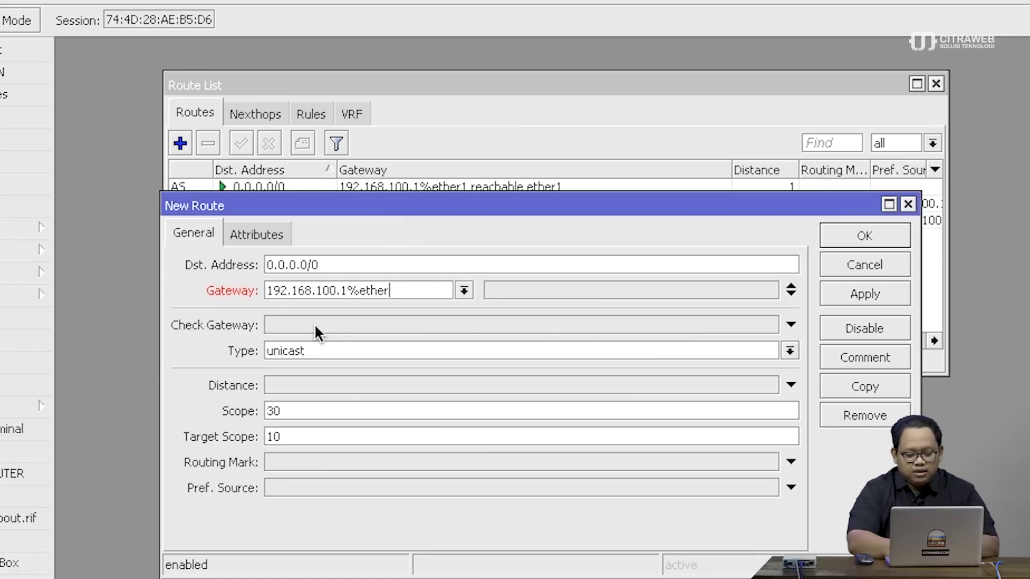
pyautogui.write('2')
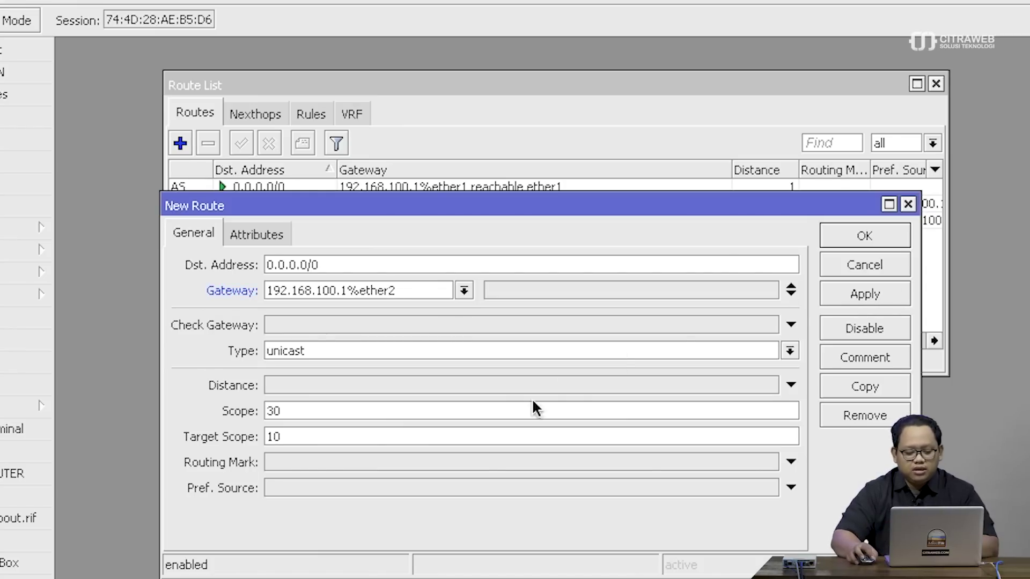
pyautogui.click(401, 385)
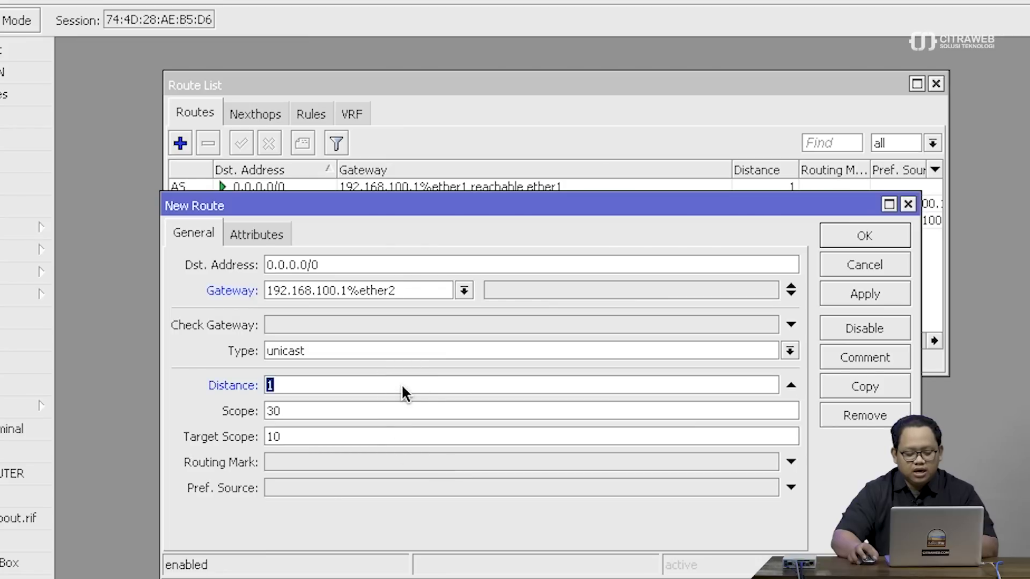
pyautogui.write('2')
pyautogui.click(865, 236)
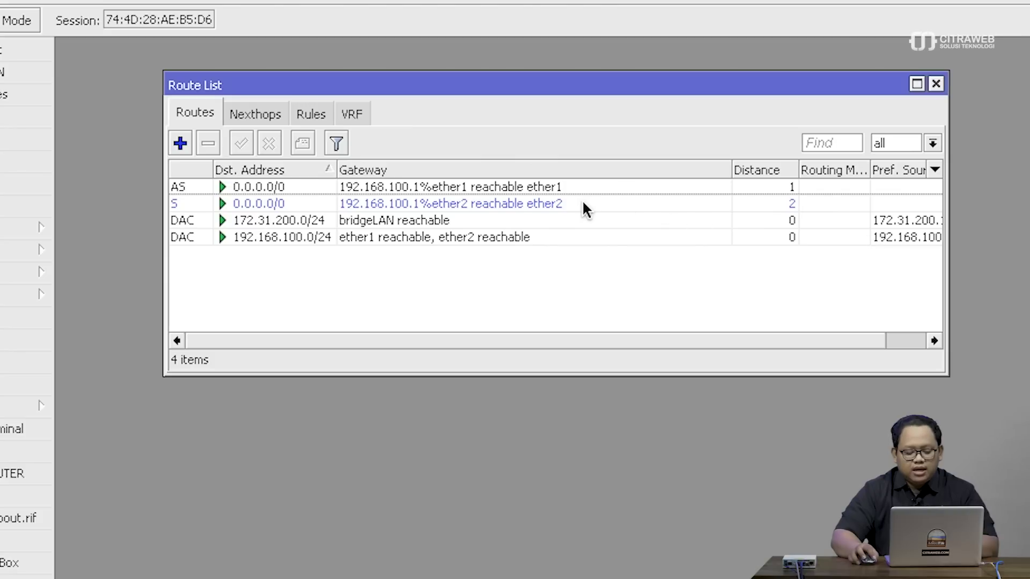
# Step: Compare the gateways and distances of the ether1 and ether2 default routes, and close the route list
pyautogui.click(575, 207)
pyautogui.click(569, 192)
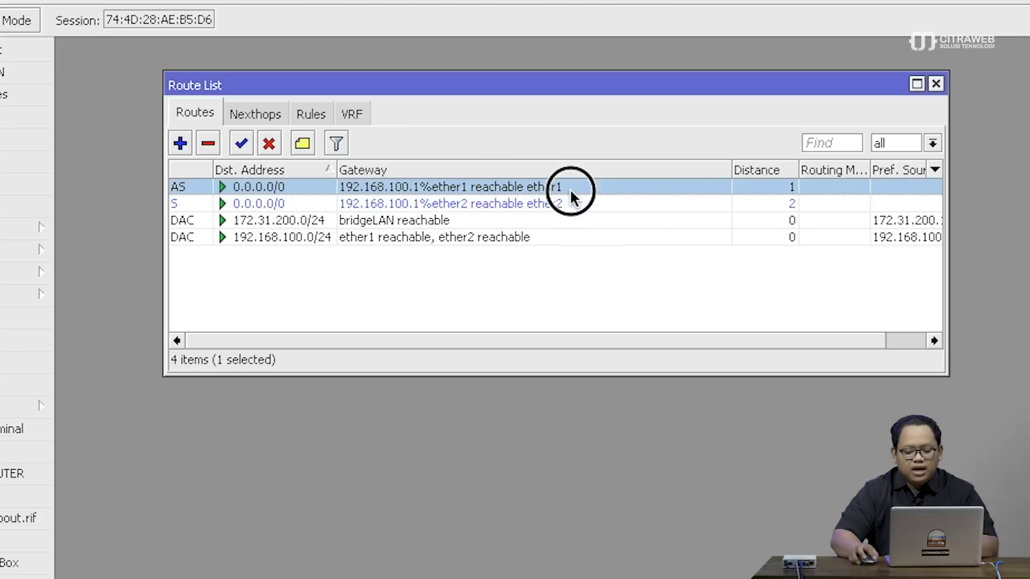
pyautogui.click(572, 209)
pyautogui.click(575, 194)
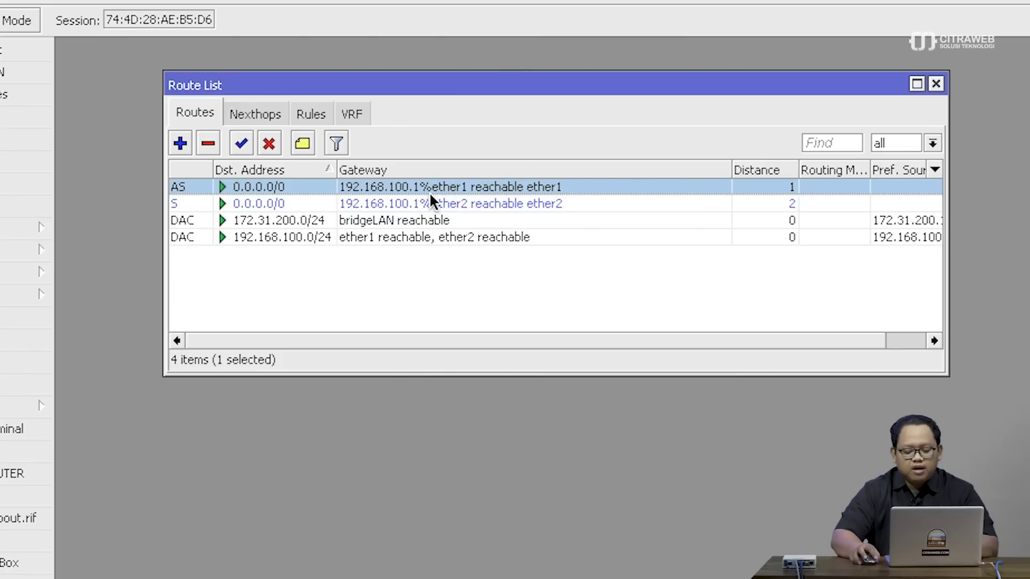
pyautogui.click(765, 208)
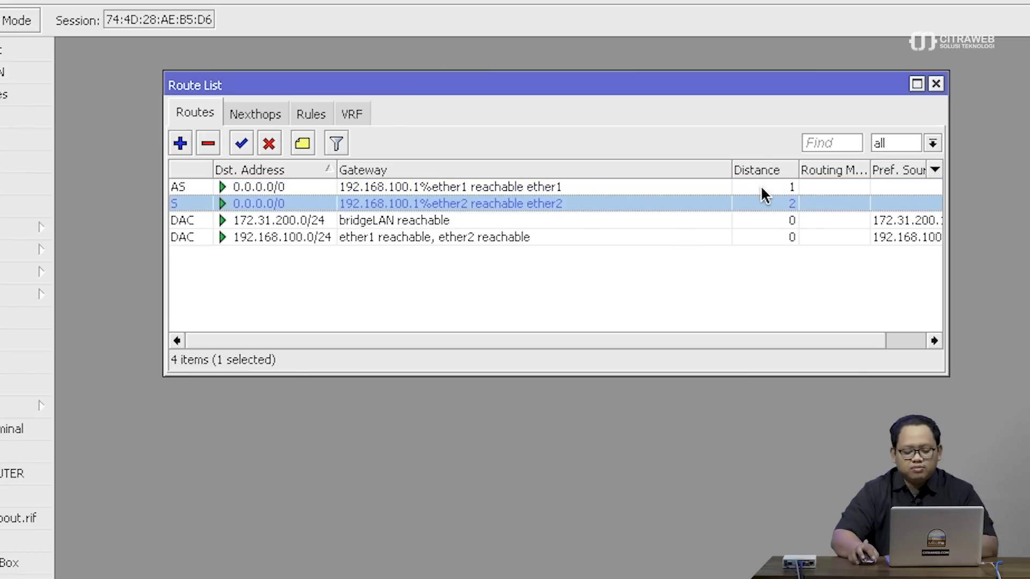
pyautogui.click(762, 188)
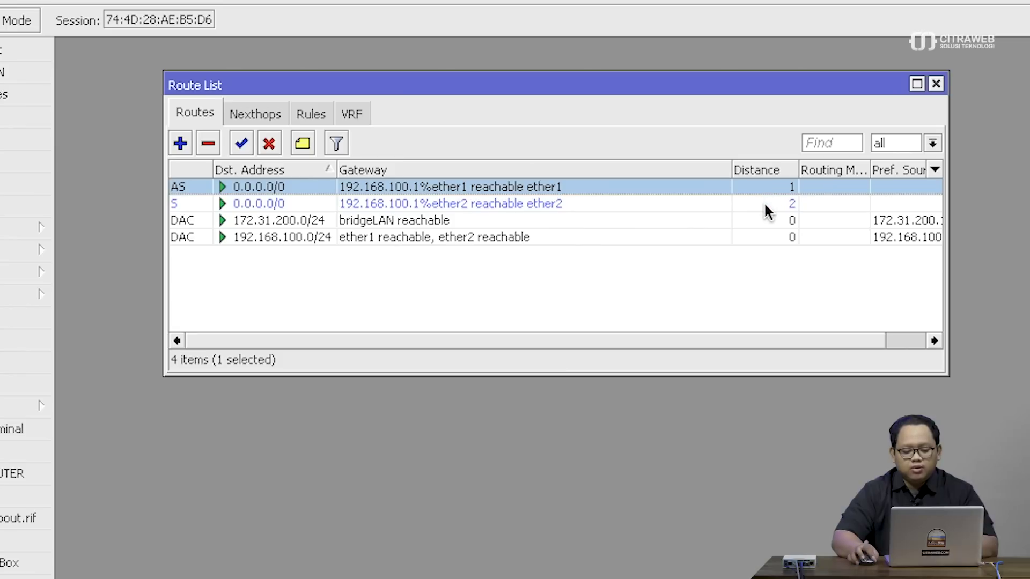
pyautogui.click(767, 207)
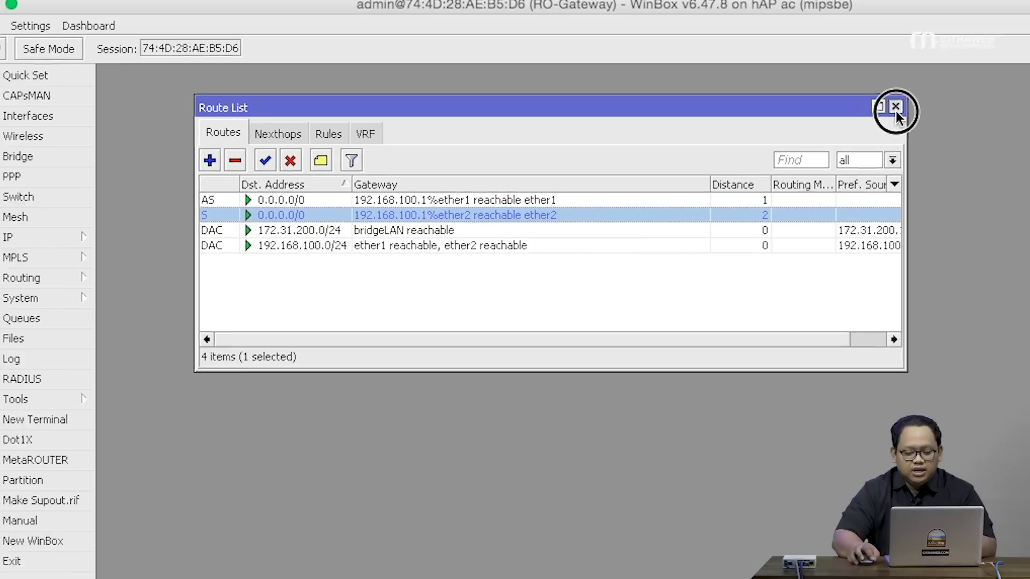
pyautogui.click(936, 85)
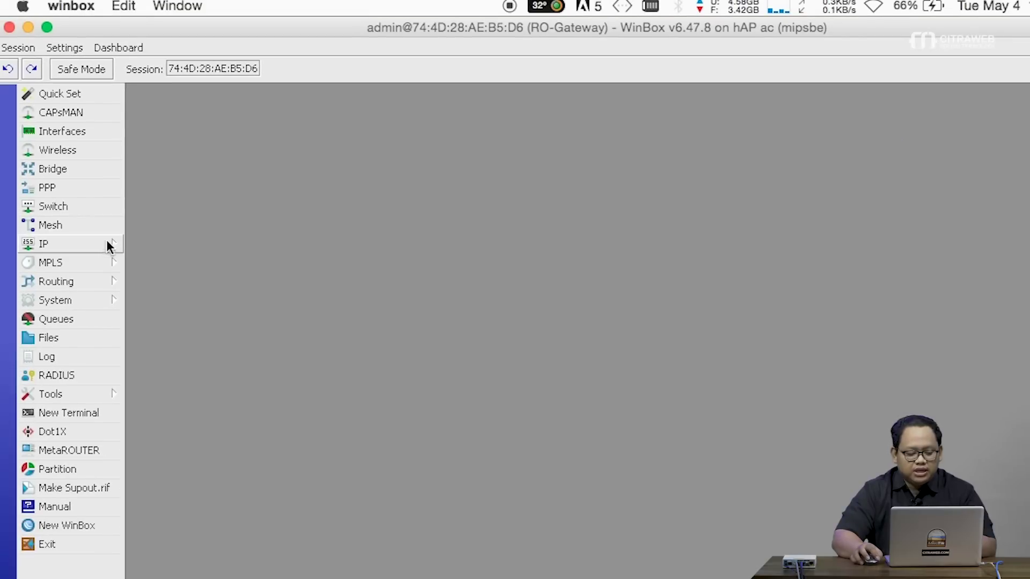
# Step: Check the outgoing interfaces of the two srcnat rules in the firewall NAT list, narrowing the In. Interface column, and close the firewall window
pyautogui.click(24, 233)
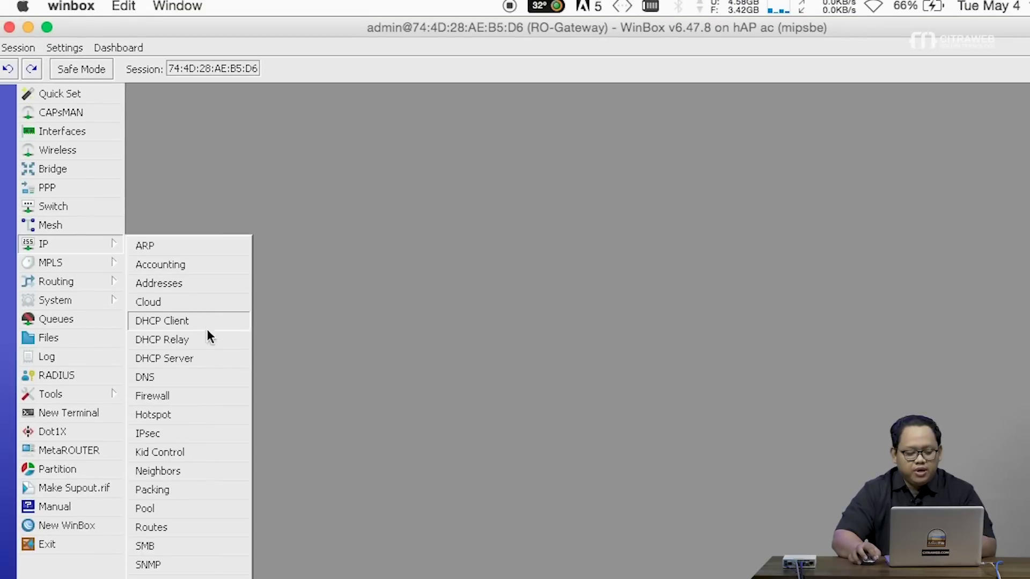
pyautogui.click(215, 398)
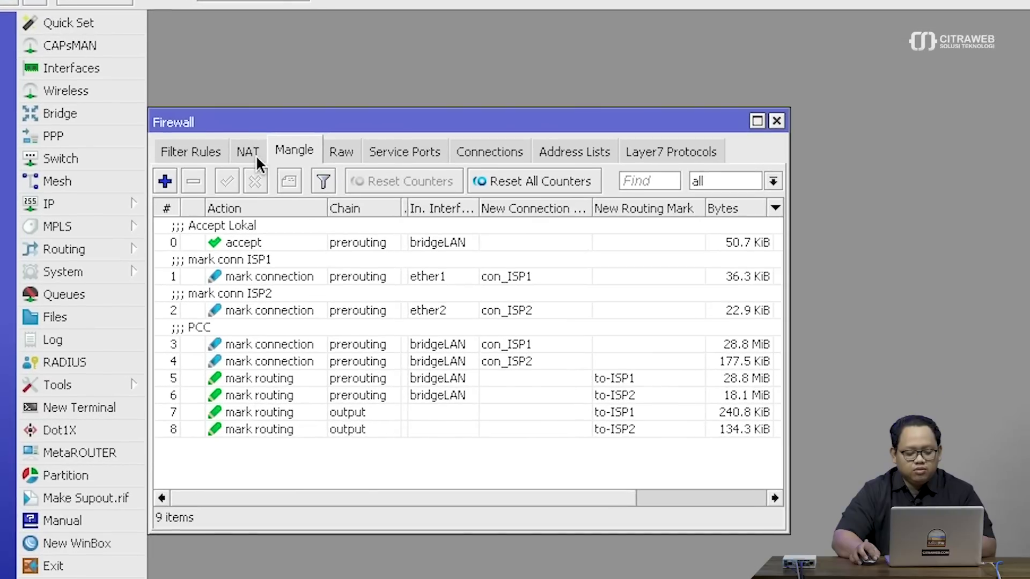
pyautogui.click(211, 201)
pyautogui.moveTo(277, 119); pyautogui.dragTo(371, 44)
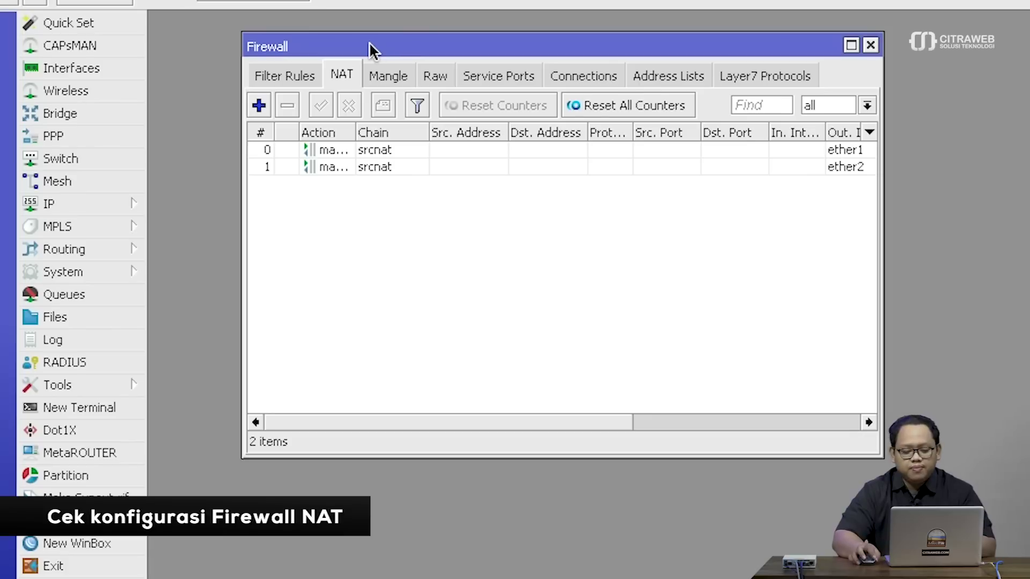
pyautogui.moveTo(835, 132); pyautogui.dragTo(767, 135)
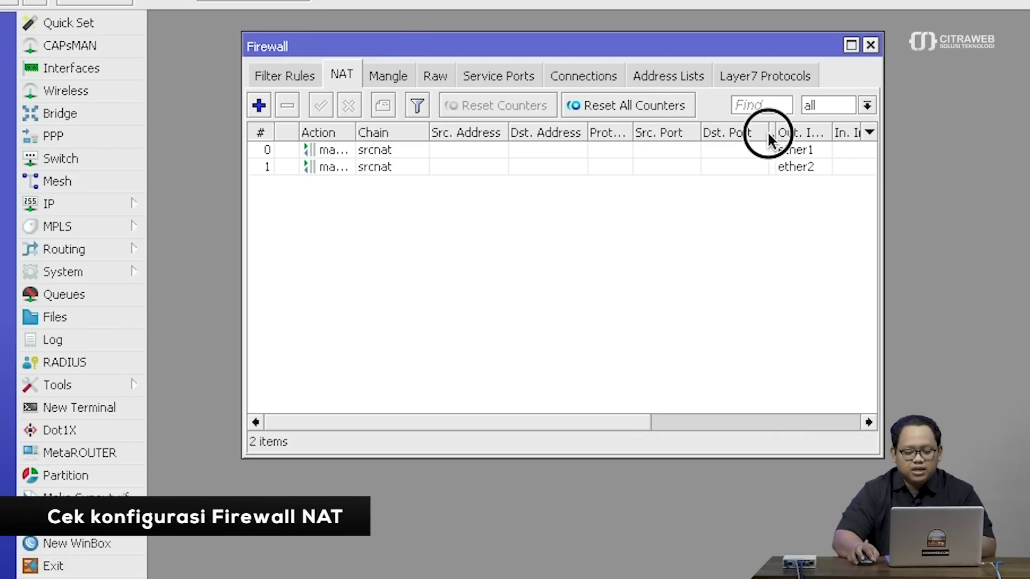
pyautogui.click(436, 155)
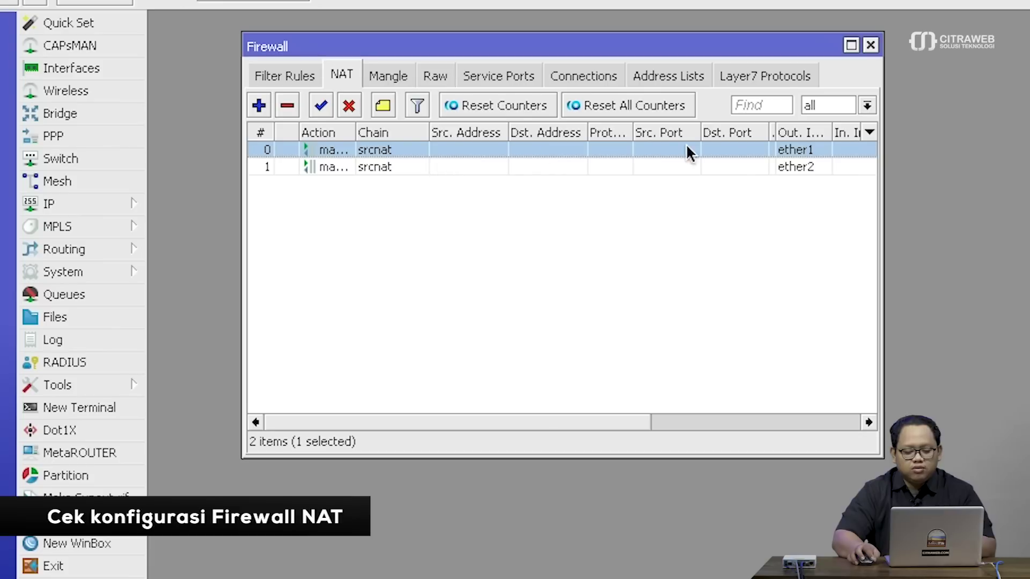
pyautogui.click(794, 165)
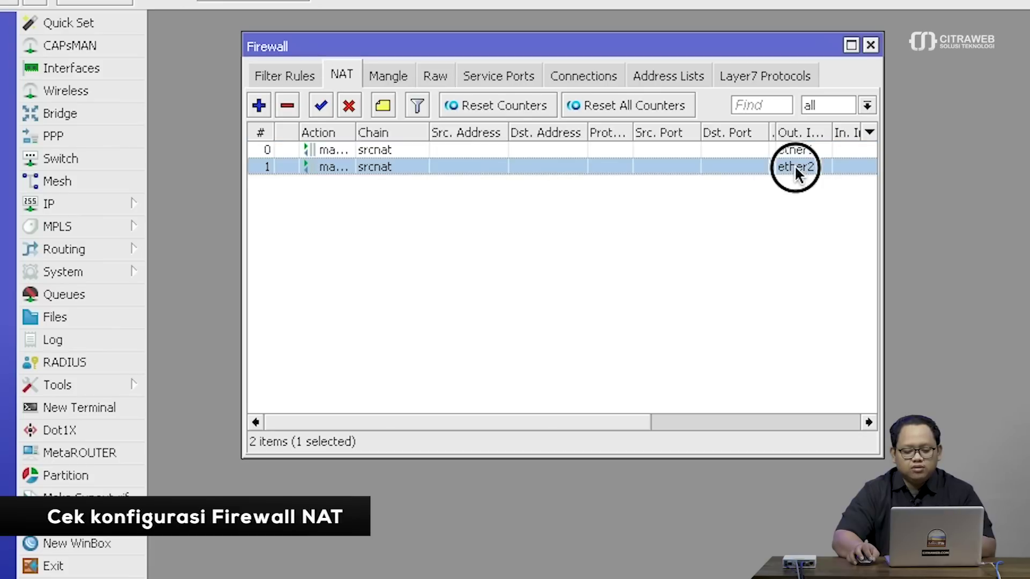
pyautogui.click(871, 45)
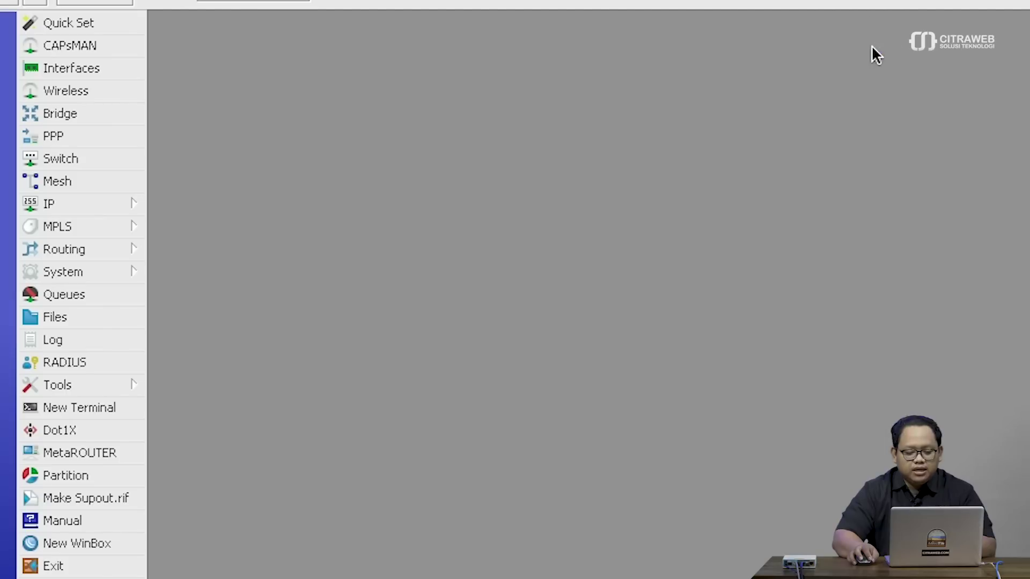
# Step: Open the IP address list and check the address assigned to the bridgeLAN interface
pyautogui.click(88, 210)
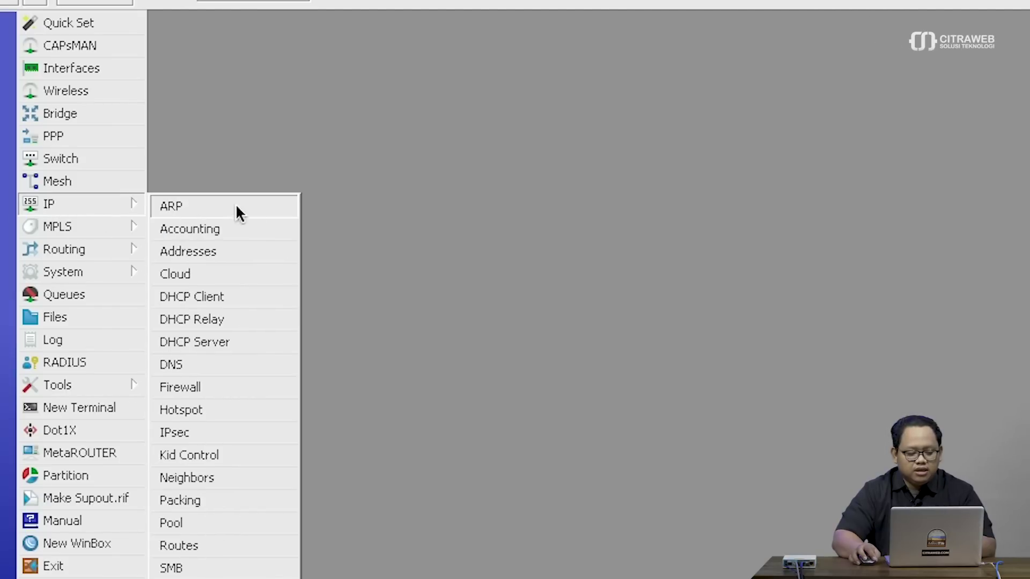
pyautogui.click(261, 253)
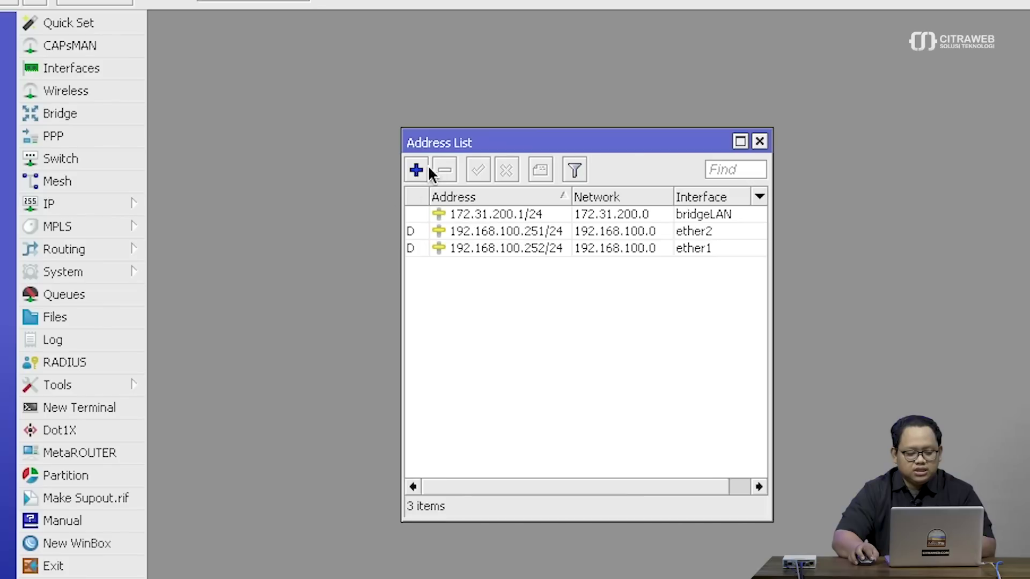
pyautogui.moveTo(443, 140); pyautogui.dragTo(400, 78)
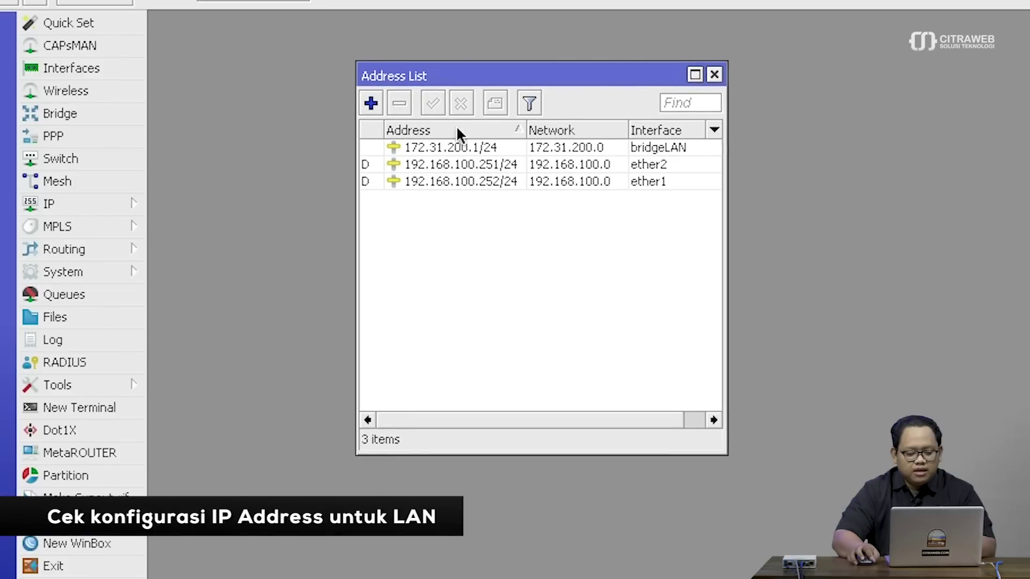
pyautogui.click(476, 150)
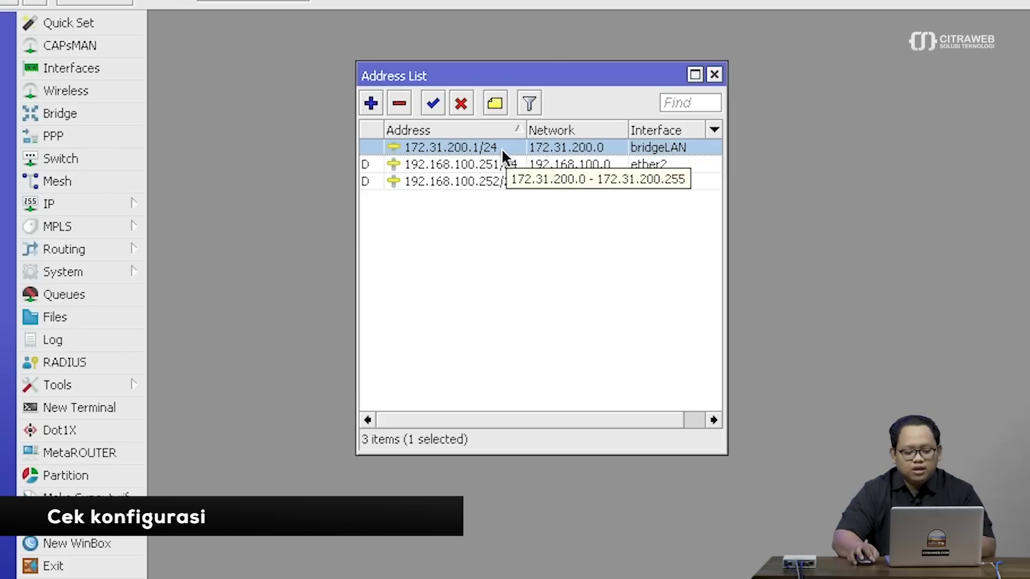
# Step: Check the DHCP server configured for the LAN bridge alongside the address list, and close both windows
pyautogui.click(131, 211)
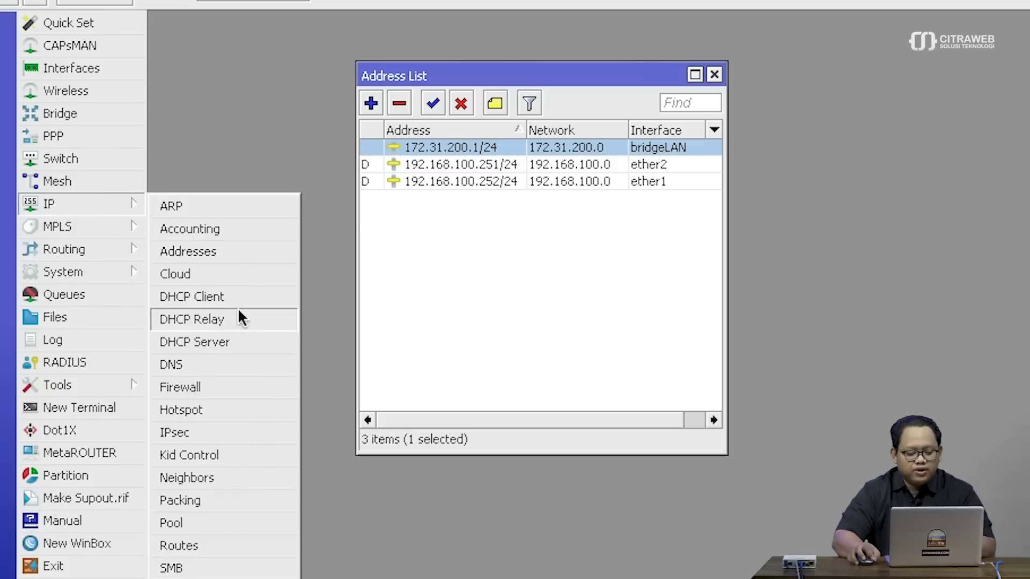
pyautogui.click(237, 343)
pyautogui.moveTo(410, 209); pyautogui.dragTo(444, 209)
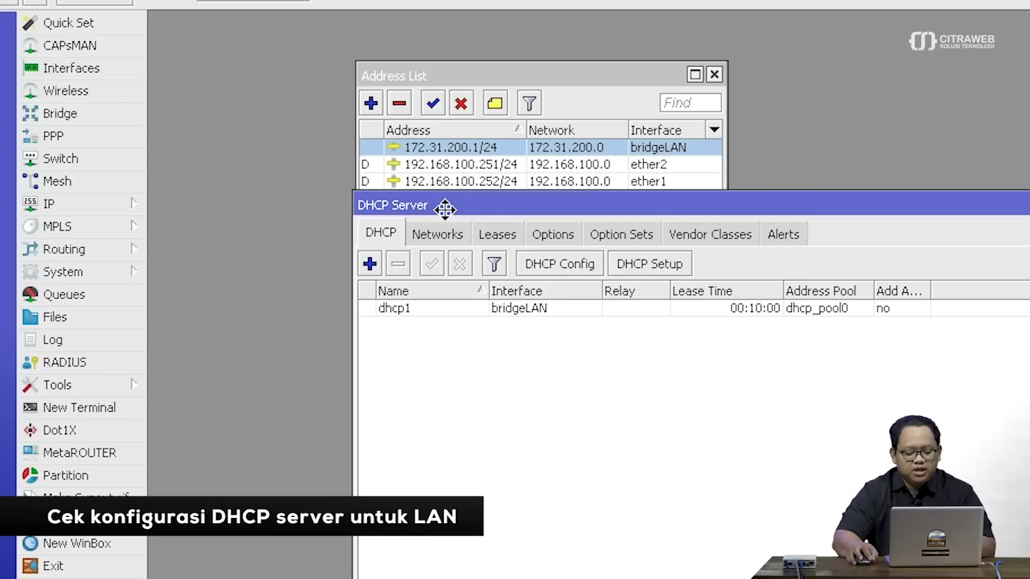
pyautogui.moveTo(418, 72); pyautogui.dragTo(330, 35)
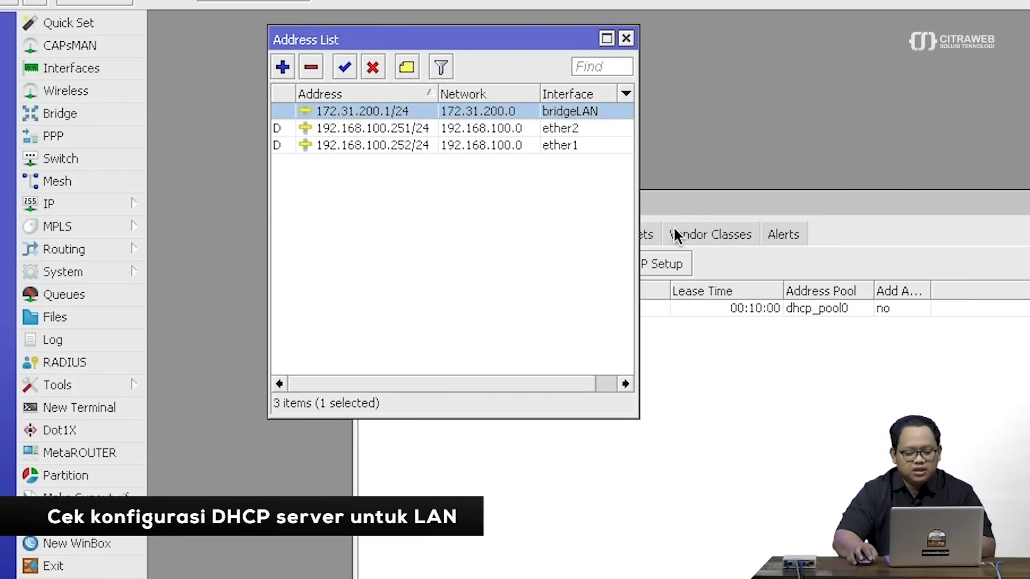
pyautogui.click(671, 204)
pyautogui.moveTo(671, 204); pyautogui.dragTo(568, 174)
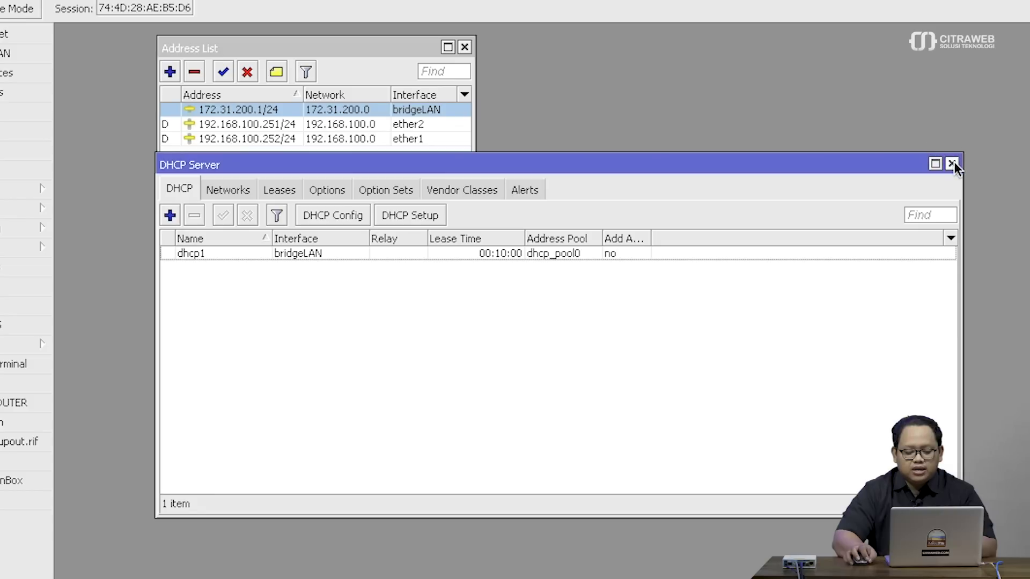
pyautogui.click(953, 163)
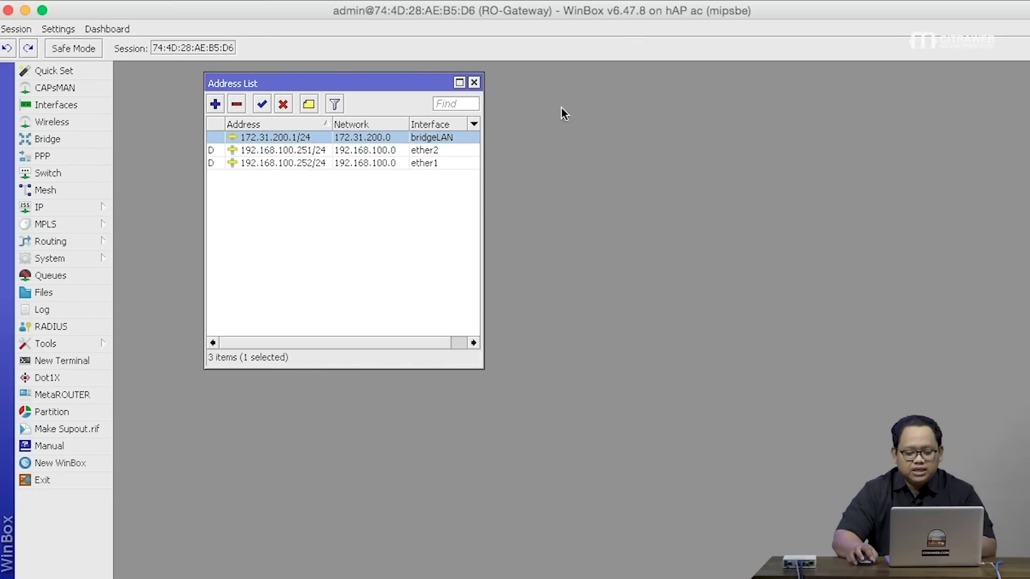
pyautogui.click(474, 83)
# Step: Review the firewall mangle rules for local accept, ISP1 and ISP2 connection marks and PCC routing marks, and close the firewall window
pyautogui.click(90, 209)
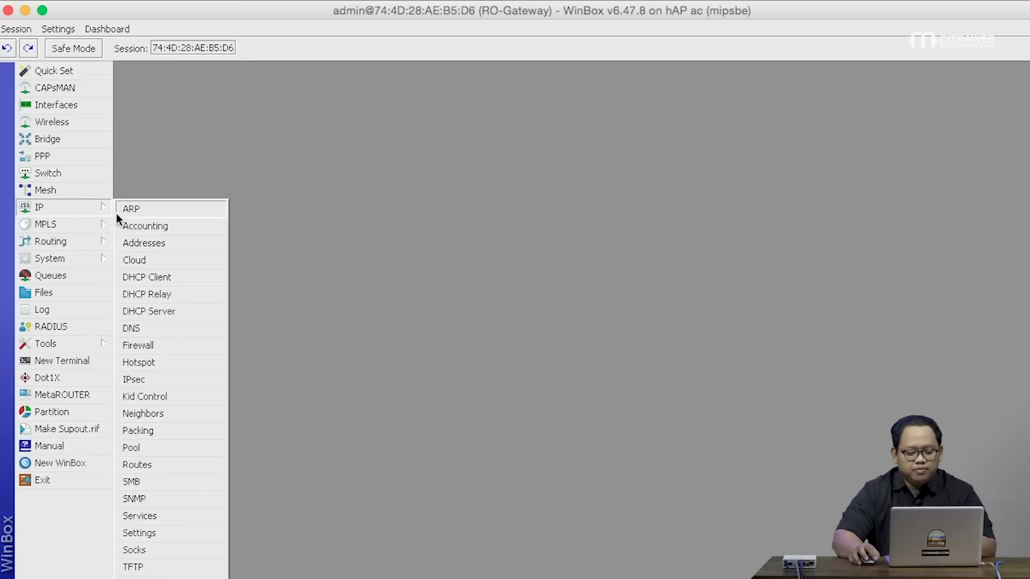
pyautogui.click(182, 347)
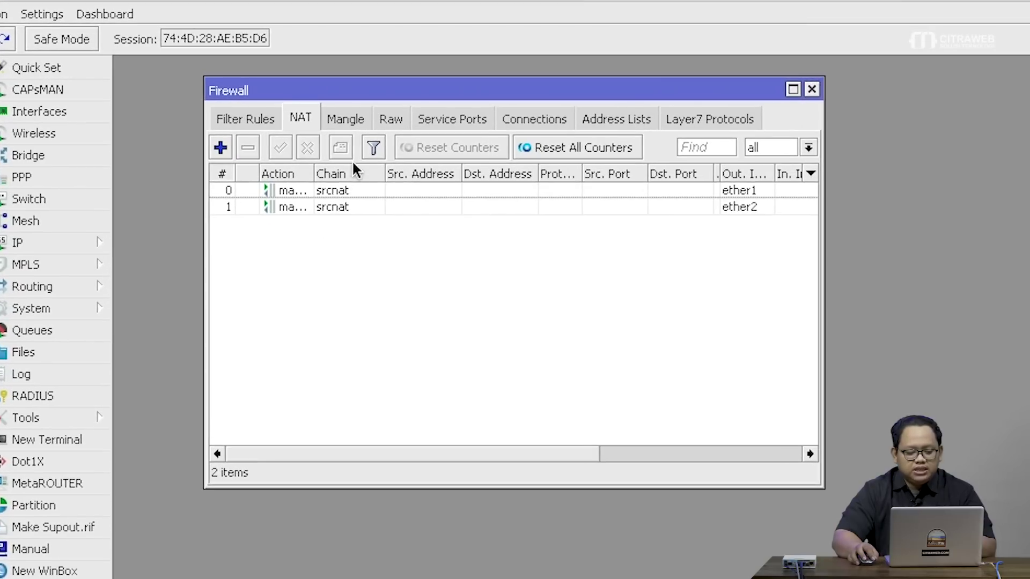
pyautogui.click(342, 121)
pyautogui.moveTo(349, 89); pyautogui.dragTo(345, 95)
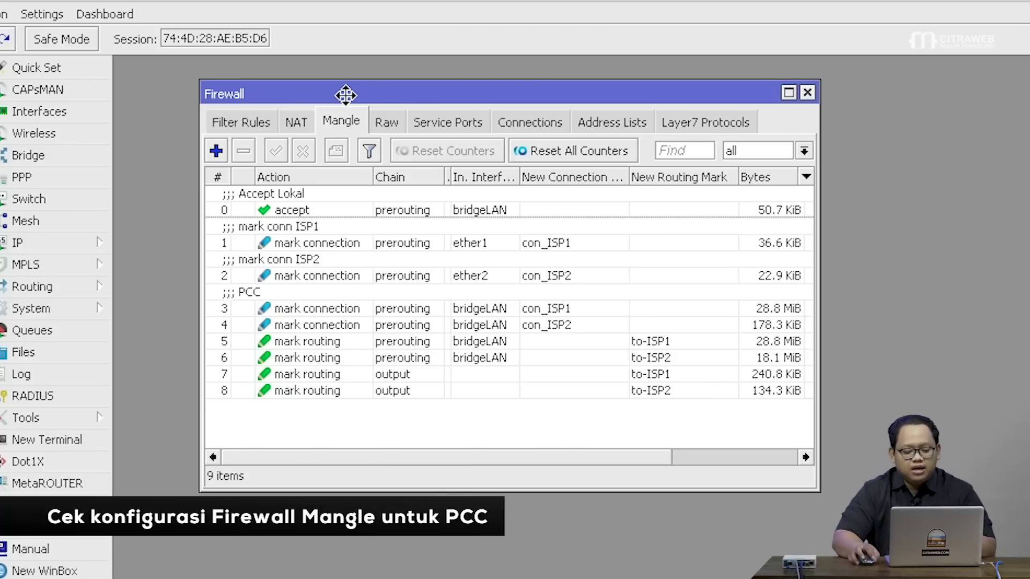
pyautogui.click(333, 195)
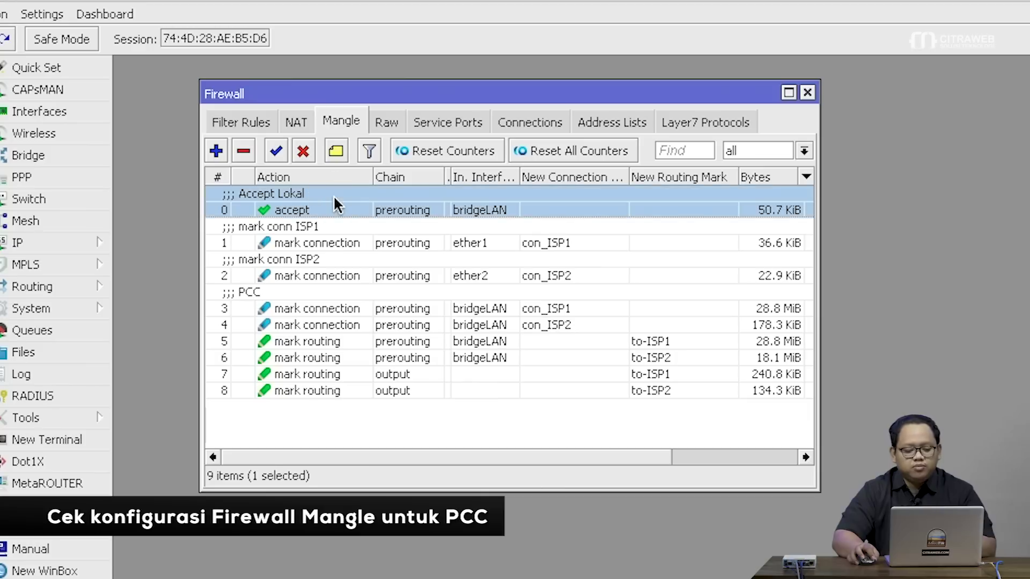
pyautogui.click(335, 245)
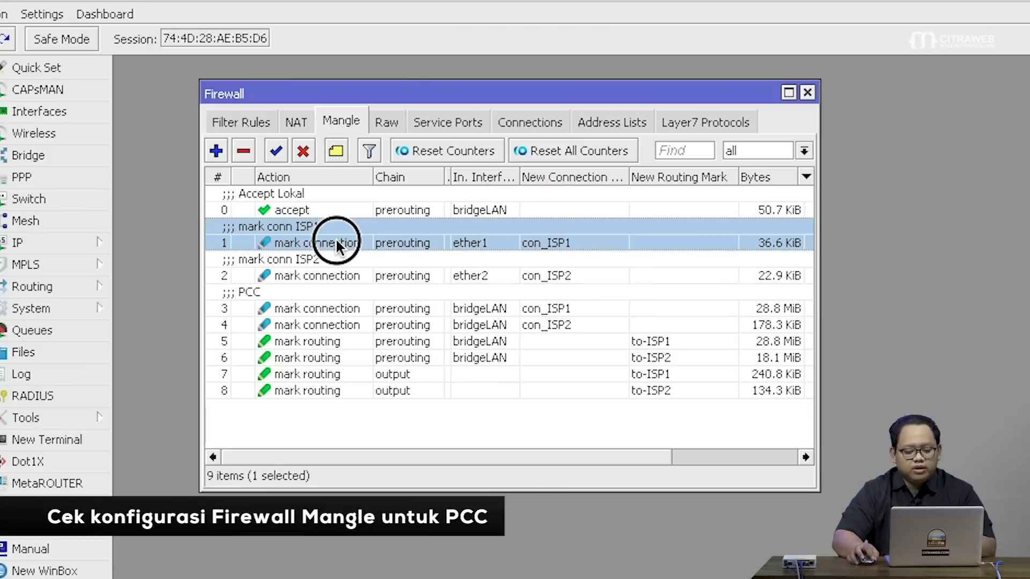
pyautogui.click(331, 268)
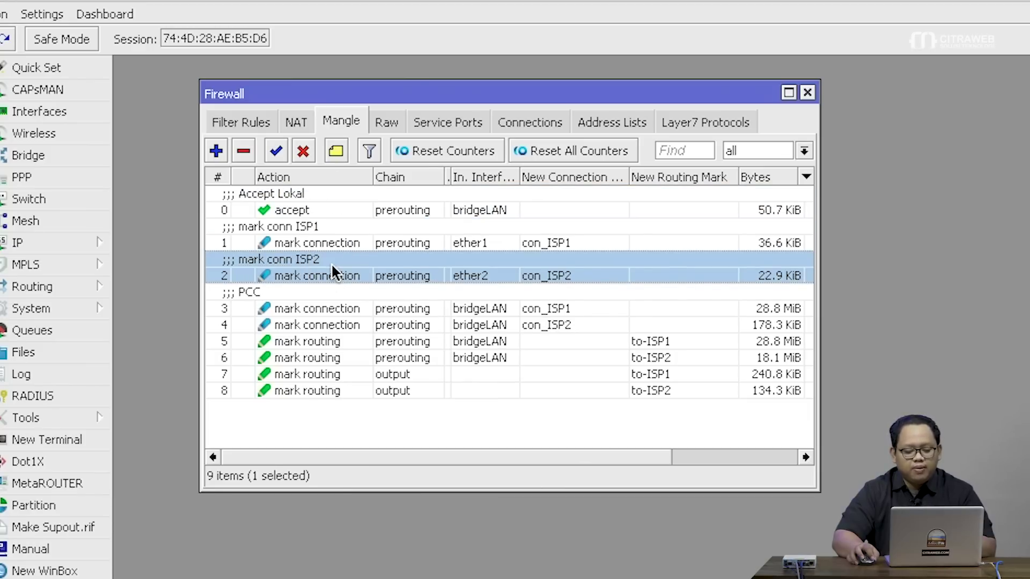
pyautogui.click(652, 338)
pyautogui.click(647, 359)
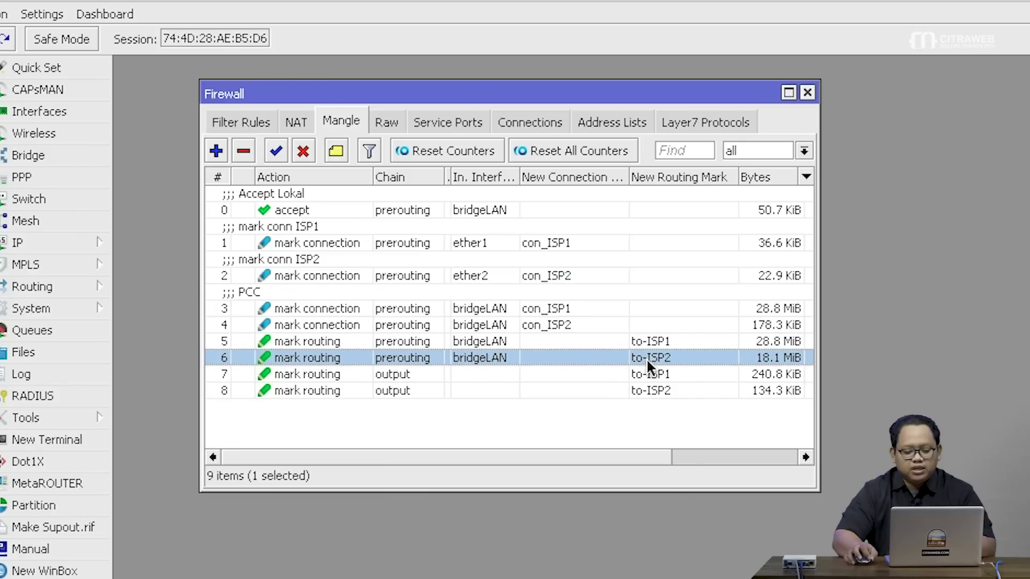
pyautogui.click(652, 321)
pyautogui.click(645, 329)
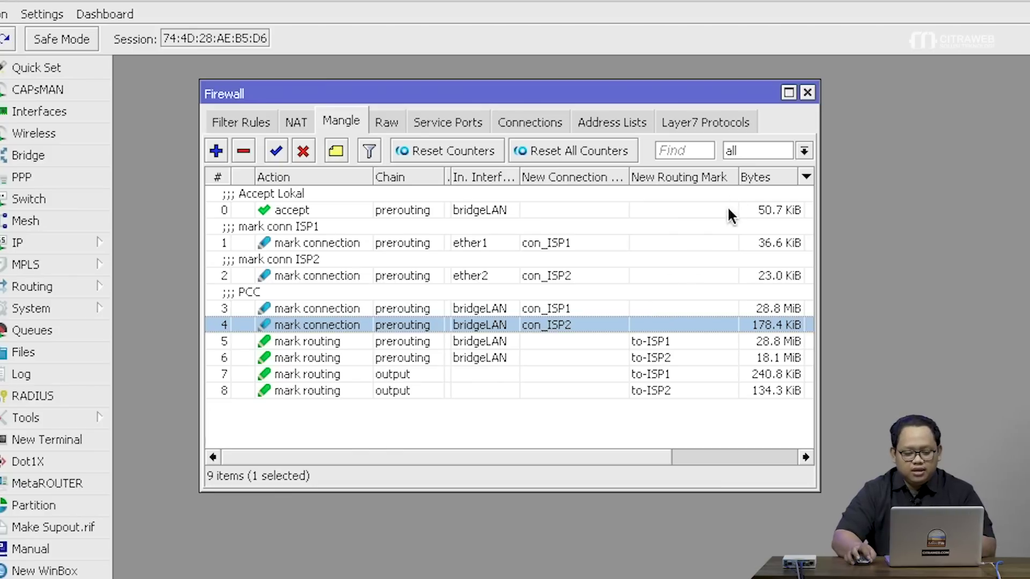
pyautogui.click(809, 93)
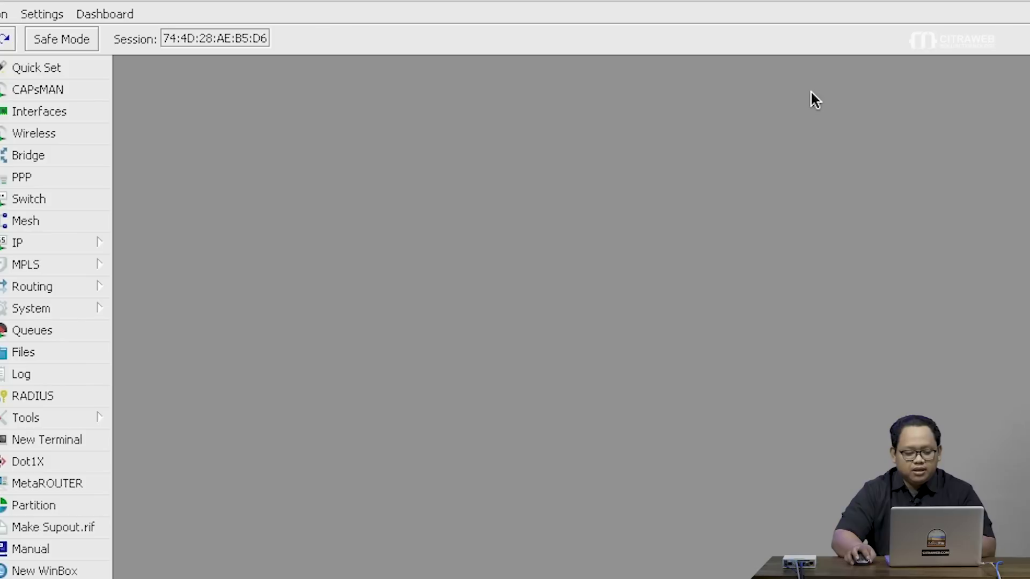
# Step: Open the IP route list and compare the ether1 and ether2 static default routes
pyautogui.click(76, 243)
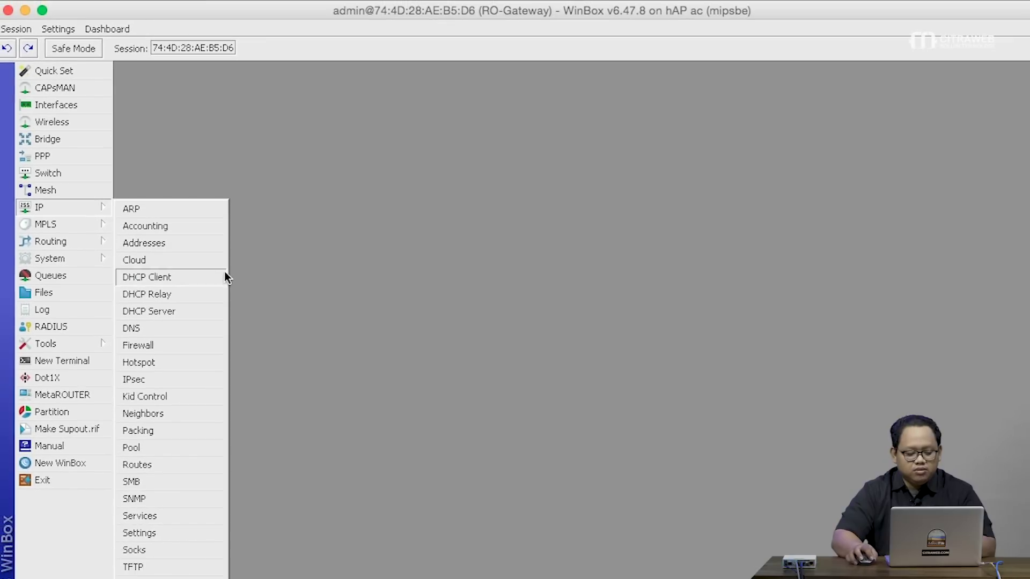
pyautogui.click(179, 471)
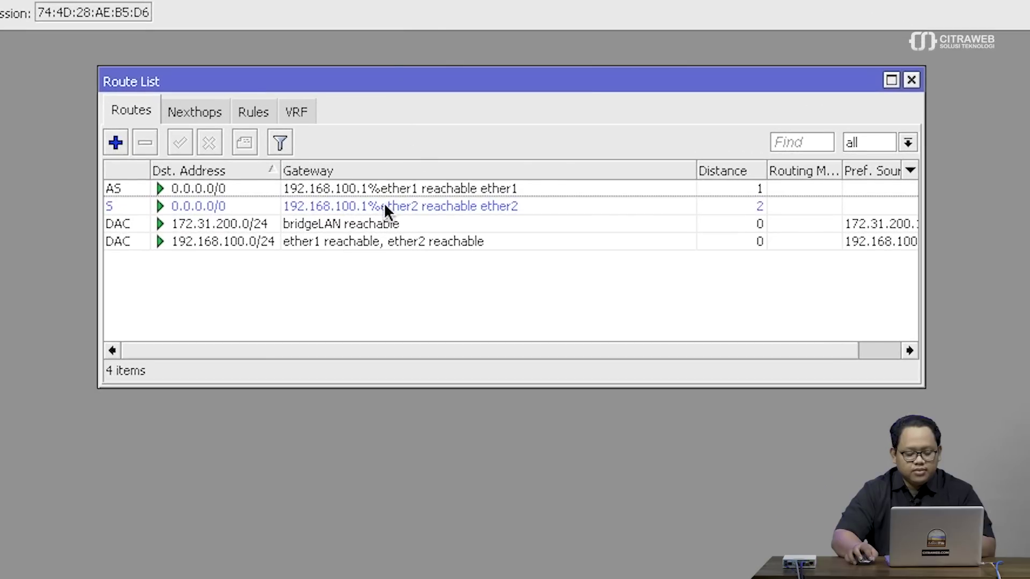
pyautogui.click(223, 187)
pyautogui.click(236, 205)
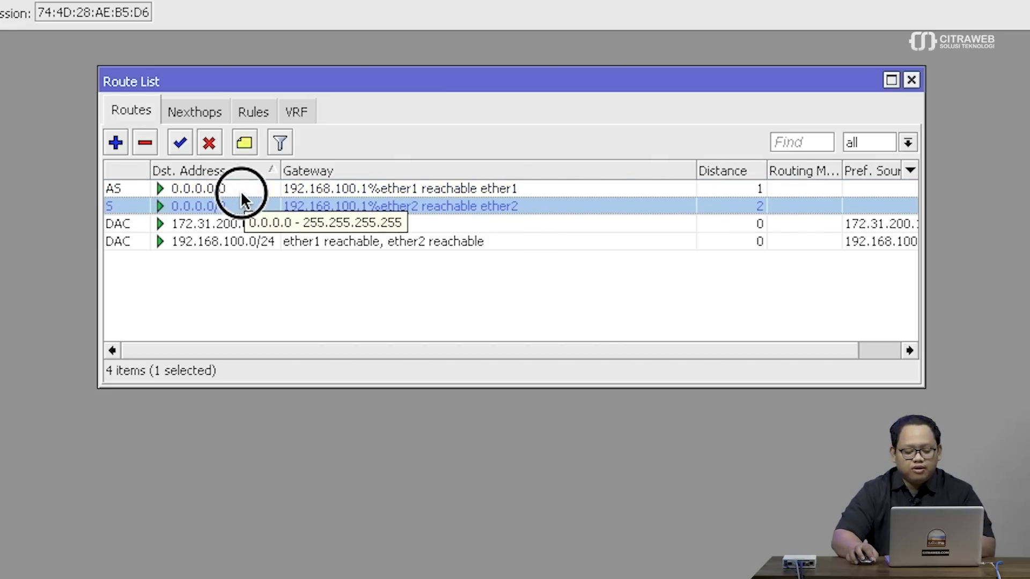
pyautogui.click(240, 190)
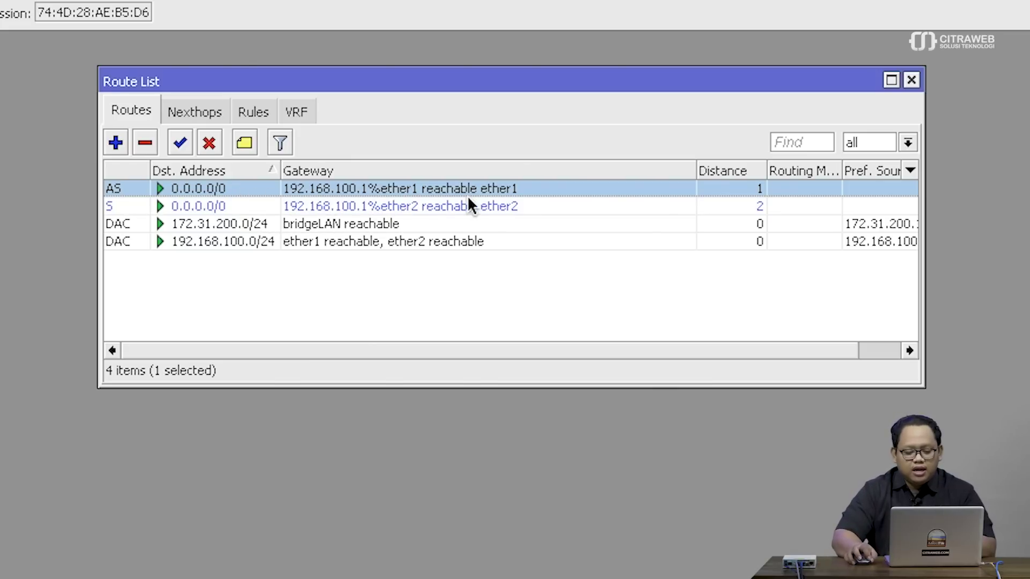
# Step: Set the routing mark of the 192.168.100.1%ether1 default route to to-ISP1 and apply the change
pyautogui.doubleClick(352, 191)
pyautogui.moveTo(344, 211)
pyautogui.mouseDown()
pyautogui.moveTo(375, 91)
pyautogui.moveTo(345, 213)
pyautogui.mouseUp()
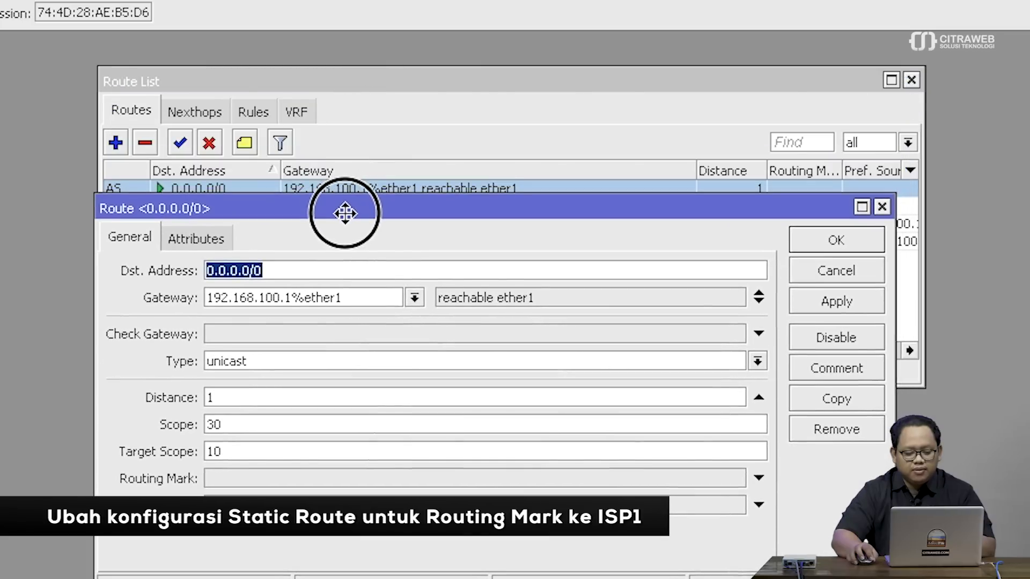
pyautogui.click(317, 274)
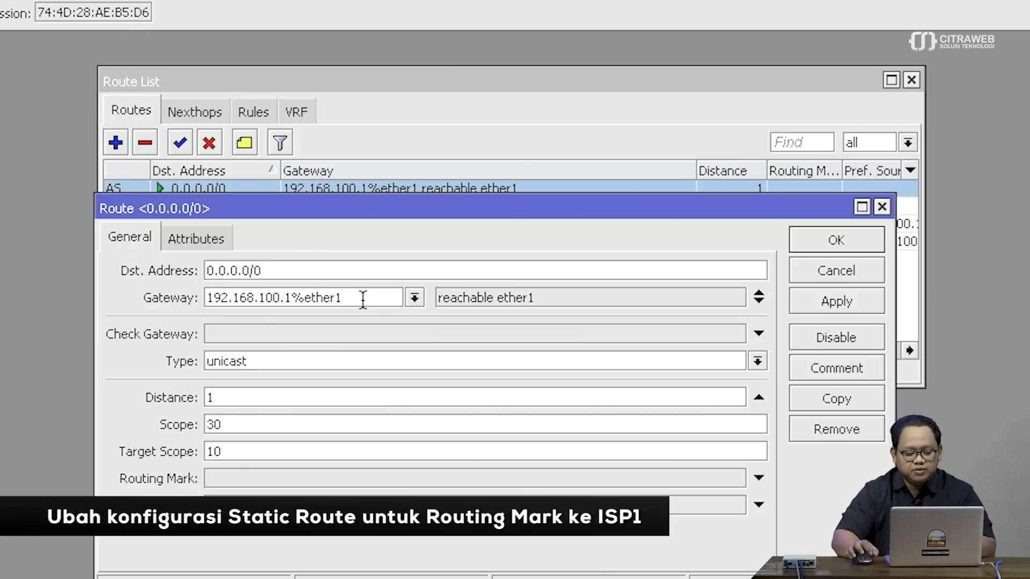
pyautogui.click(286, 485)
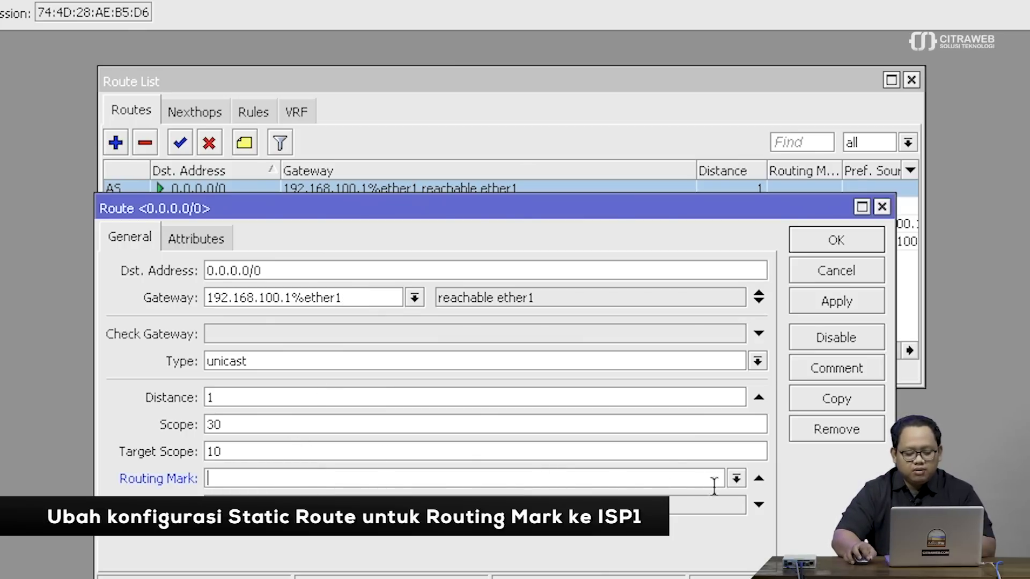
pyautogui.click(735, 478)
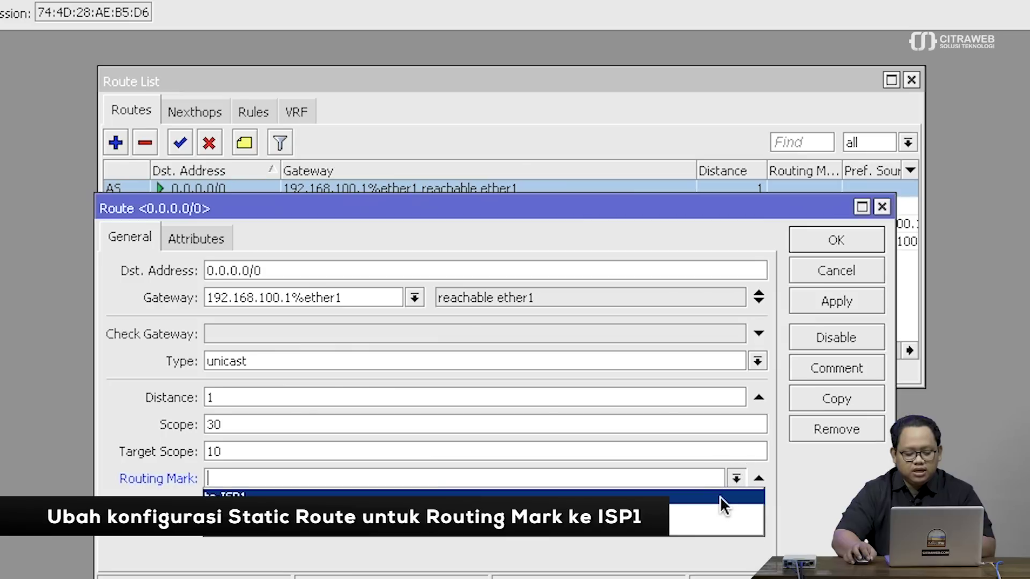
pyautogui.click(720, 497)
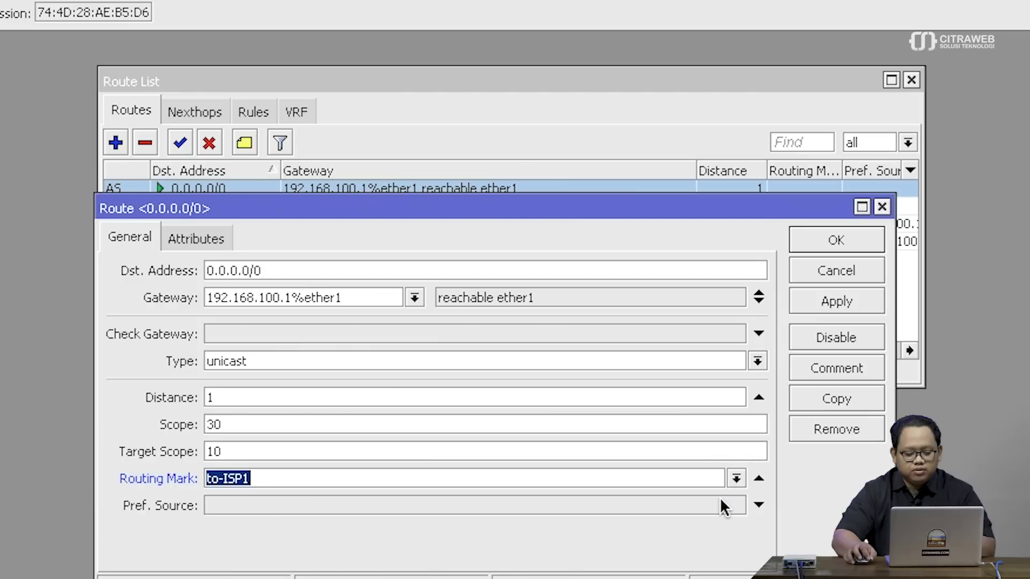
pyautogui.click(823, 301)
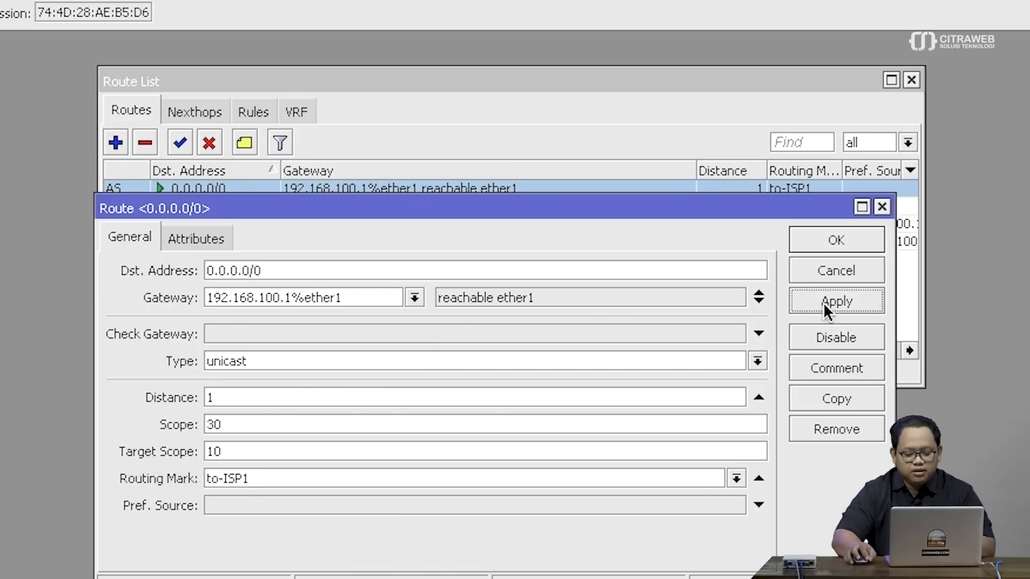
# Step: Close the ether1 route, clear the 192.168.100.1%ether2 default route's distance override, and save it with routing mark to-ISP2
pyautogui.click(813, 245)
pyautogui.click(394, 209)
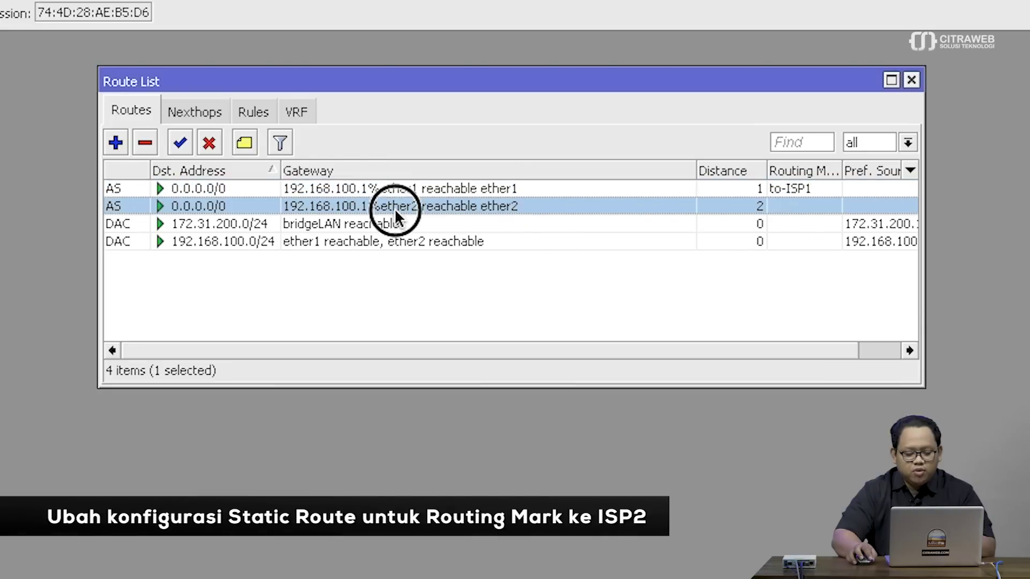
pyautogui.doubleClick(394, 208)
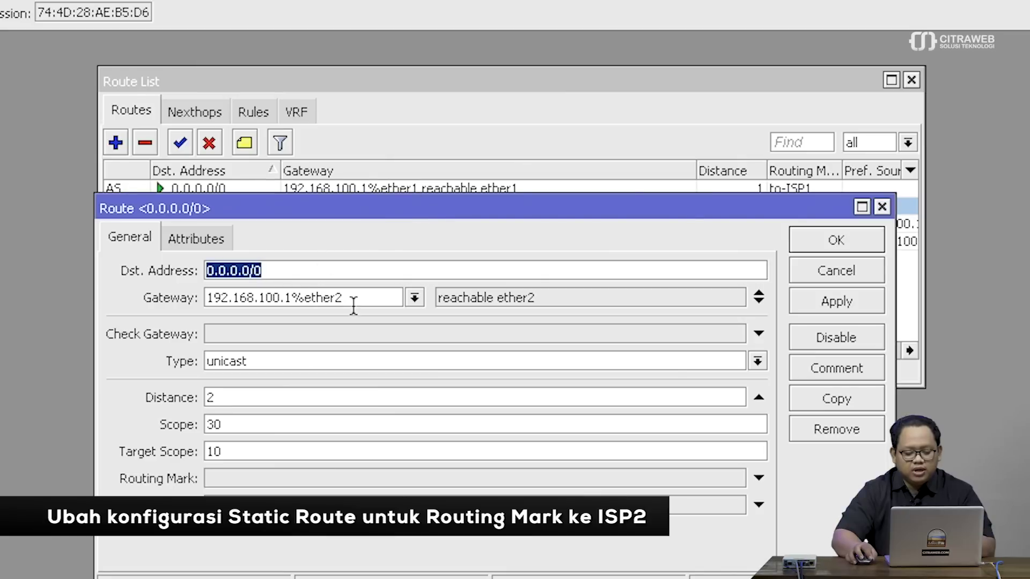
pyautogui.doubleClick(294, 395)
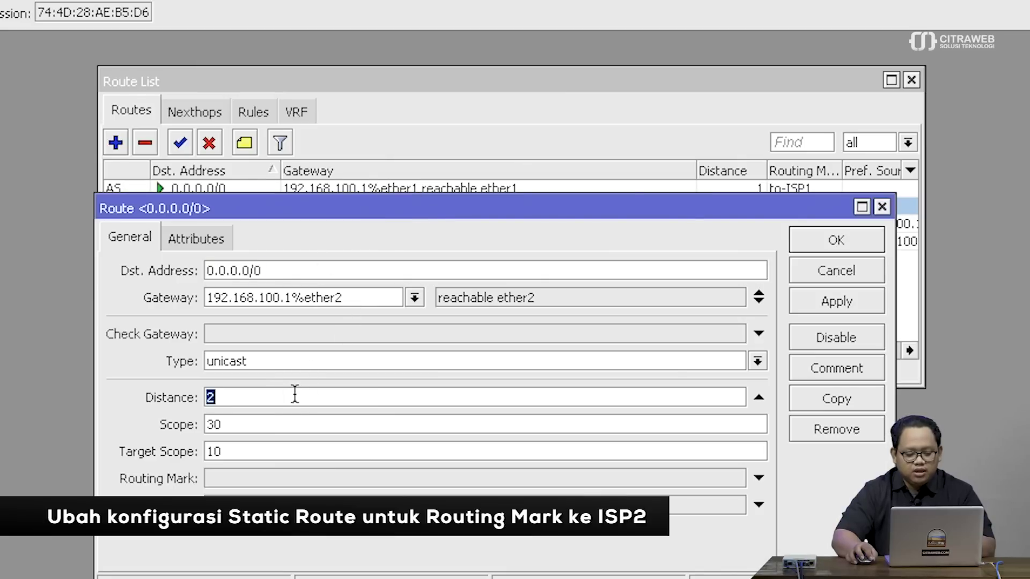
pyautogui.click(759, 397)
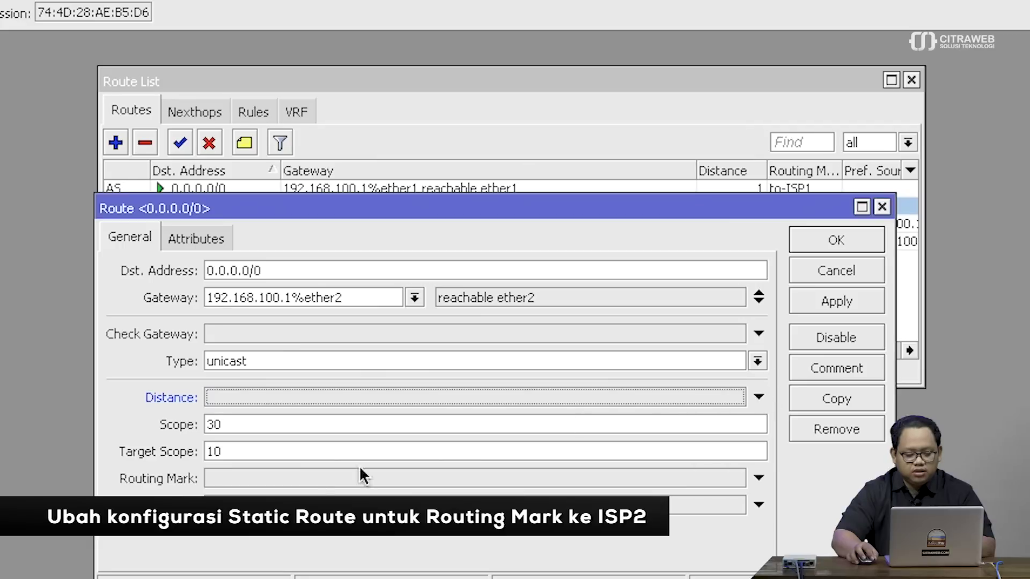
pyautogui.click(319, 479)
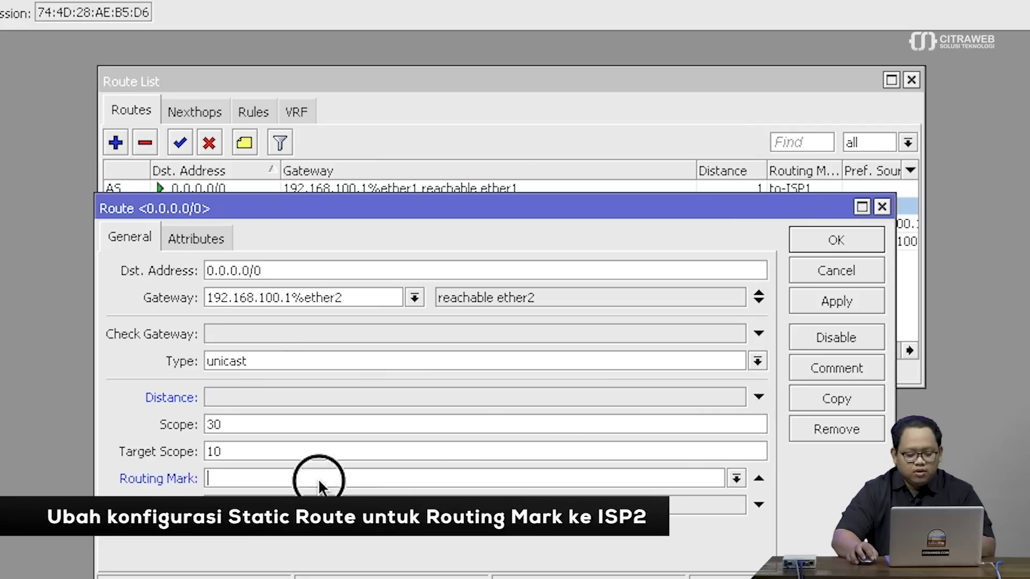
pyautogui.click(736, 477)
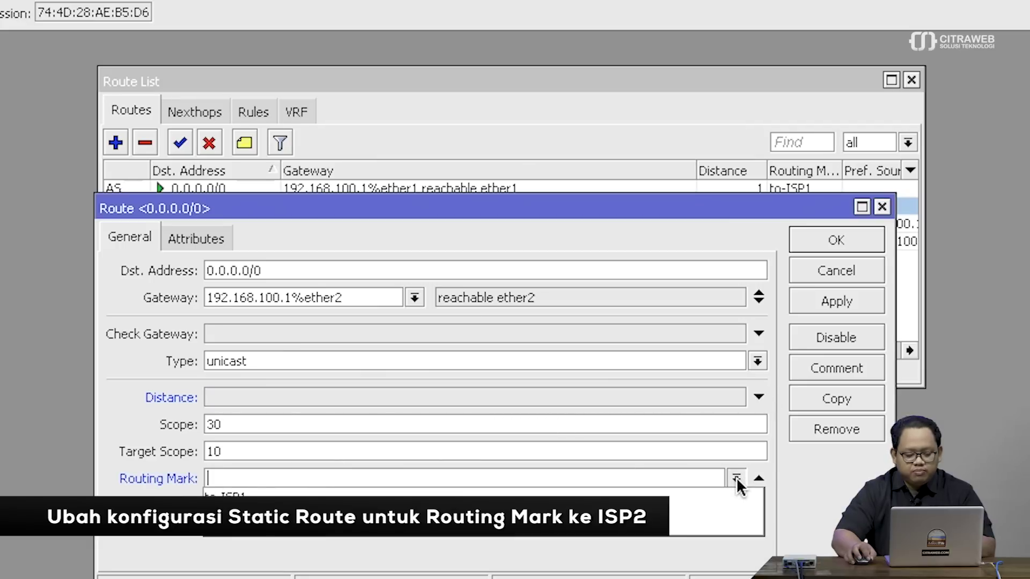
pyautogui.click(716, 510)
pyautogui.click(829, 300)
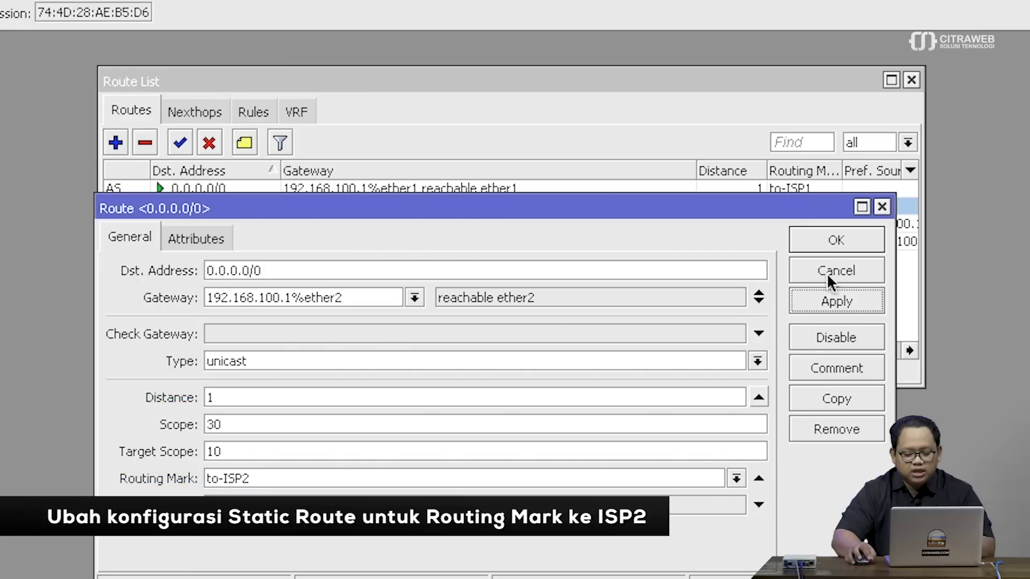
pyautogui.click(826, 241)
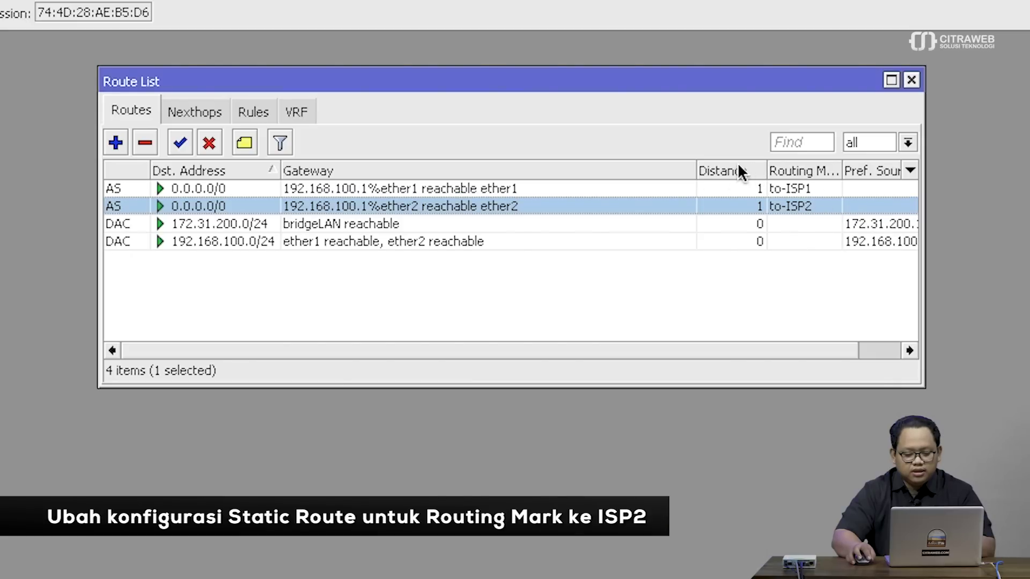
# Step: Compare the gateways, distances and routing marks of the ether1 and ether2 default routes
pyautogui.moveTo(767, 166); pyautogui.dragTo(758, 172)
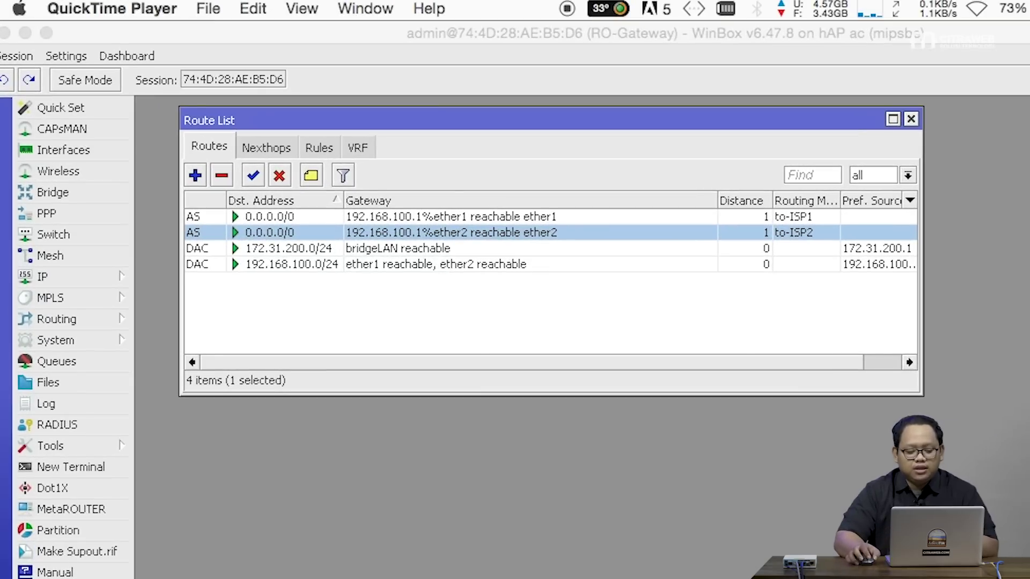
pyautogui.click(436, 217)
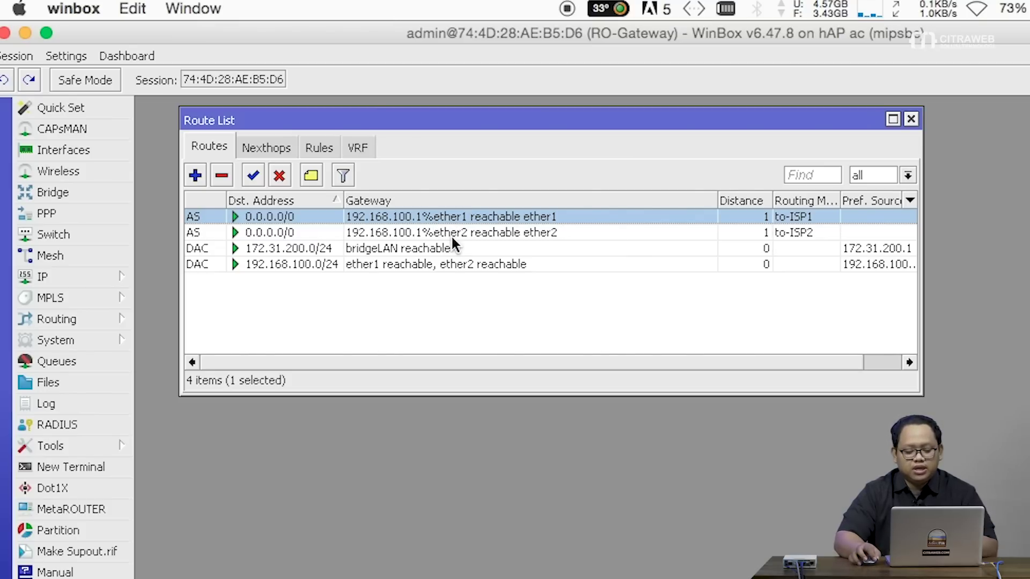
pyautogui.click(455, 231)
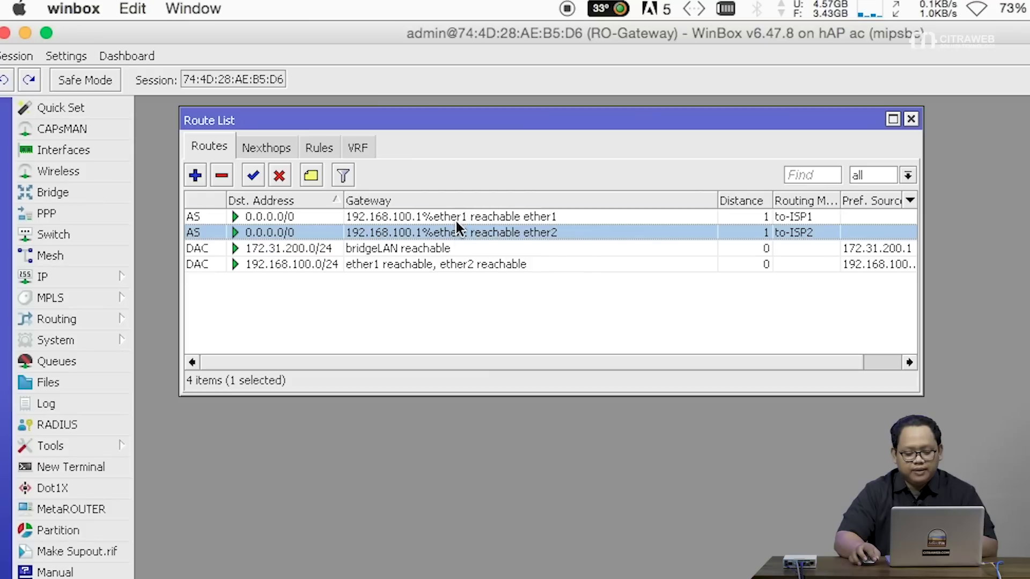
pyautogui.click(456, 221)
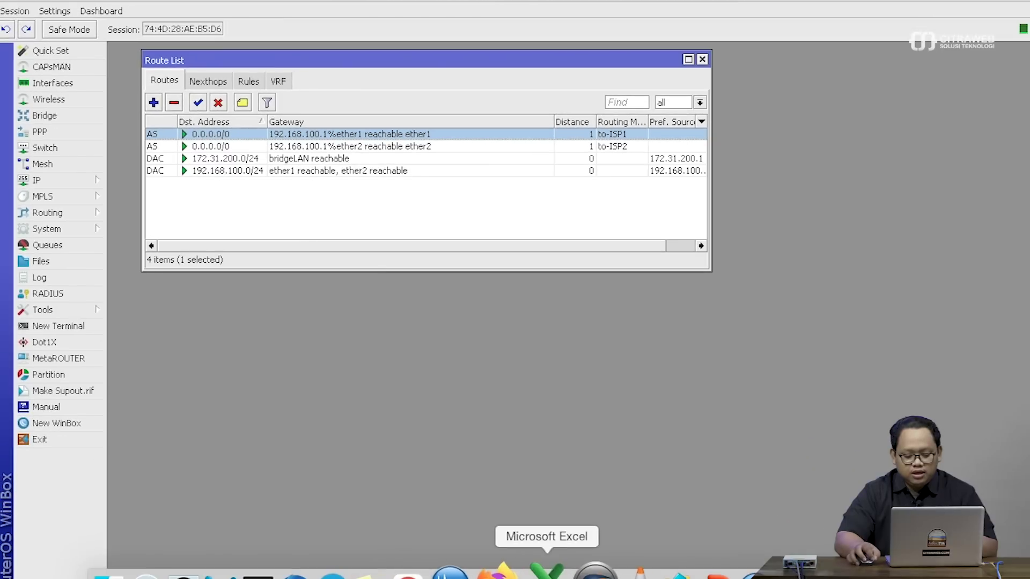
# Step: Switch to Firefox, open a new private window and load routeros.co.id
pyautogui.rightClick(504, 572)
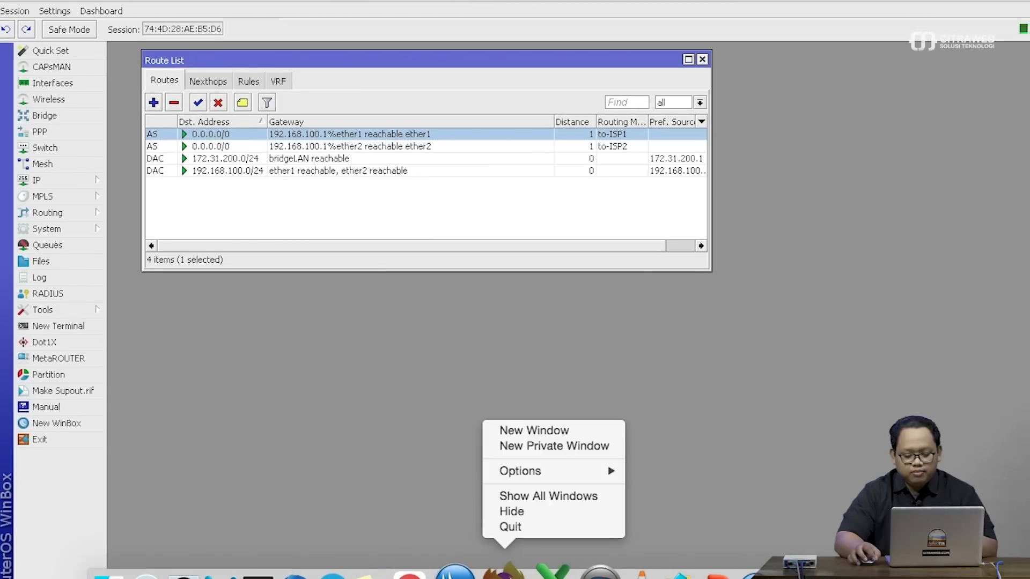
pyautogui.click(577, 446)
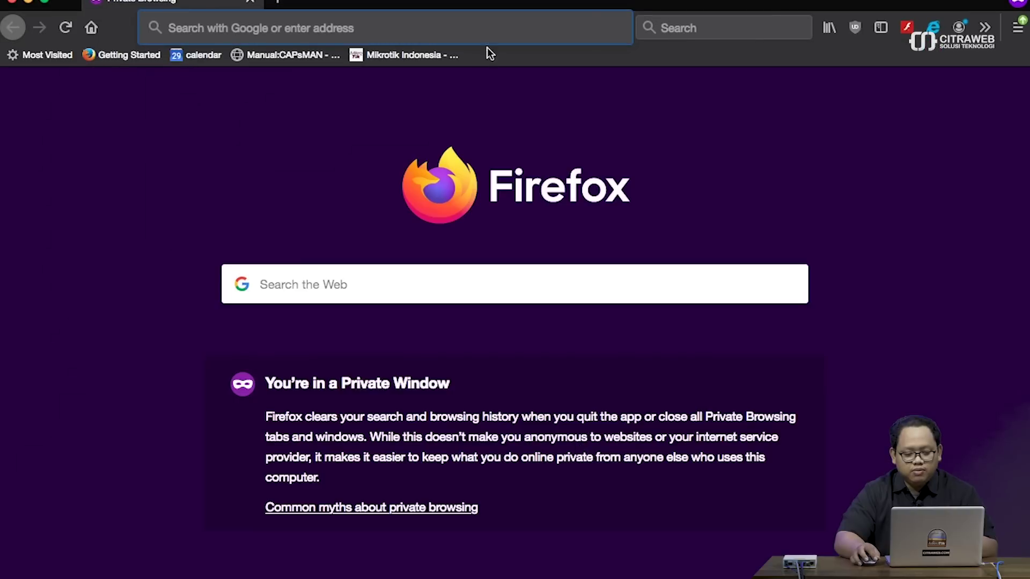
pyautogui.write('router')
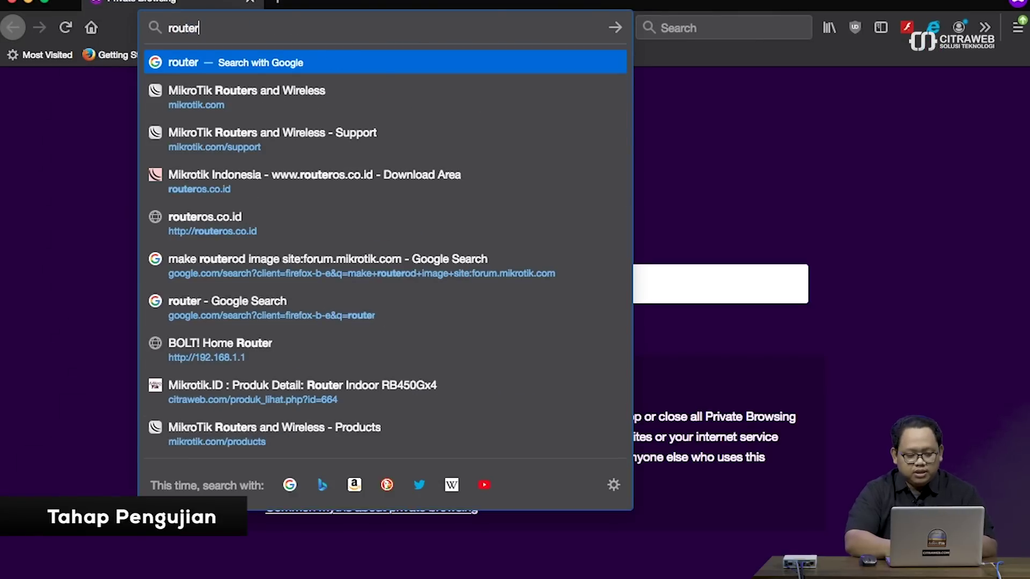
pyautogui.write('os.co.id')
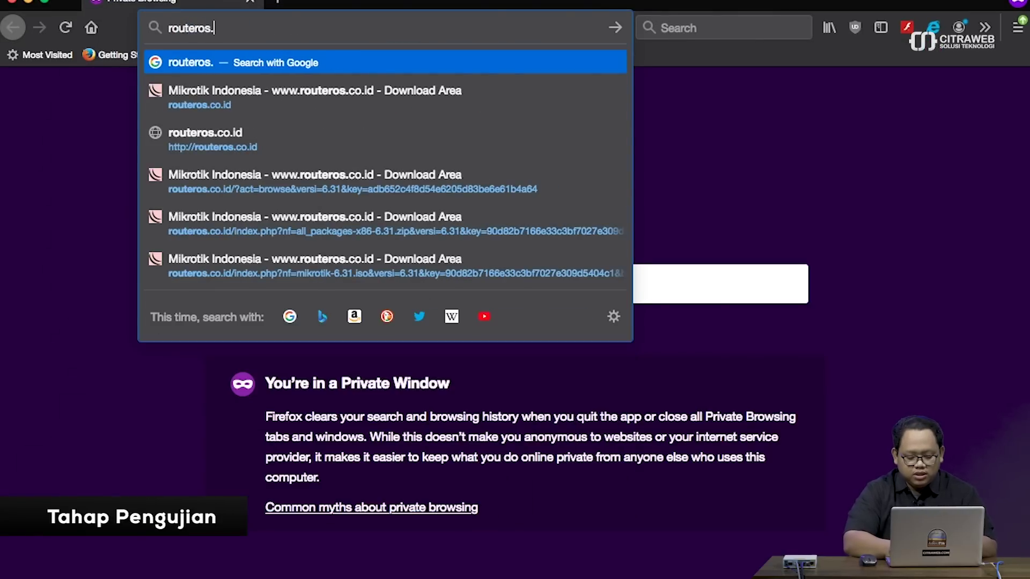
pyautogui.press('Return')
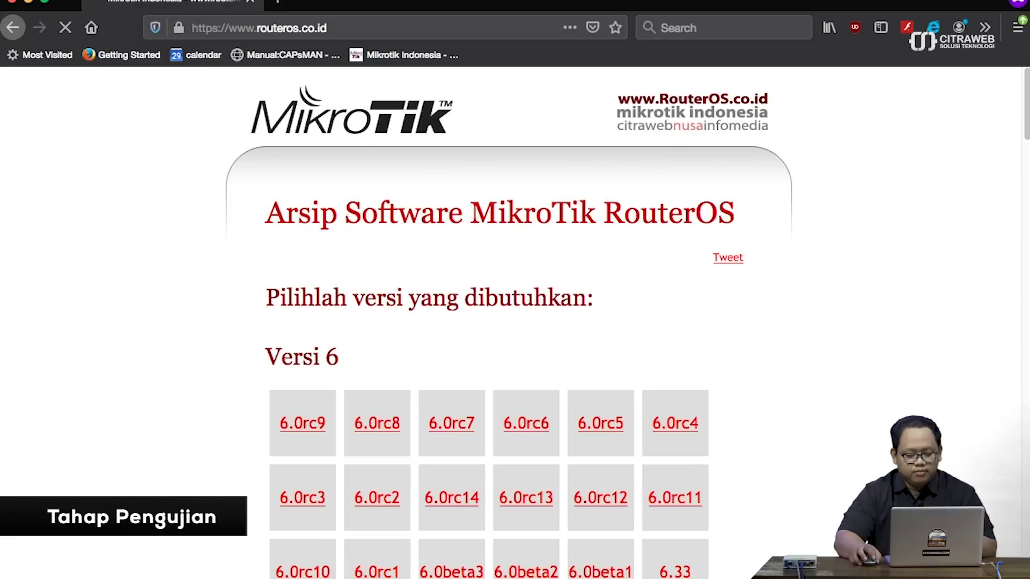
# Step: Download mikrotik-6.19.iso from the version 6.19 archive and save it in the Downloads folder
pyautogui.scroll(-3, 474, 305)
pyautogui.scroll(-3, 474, 304)
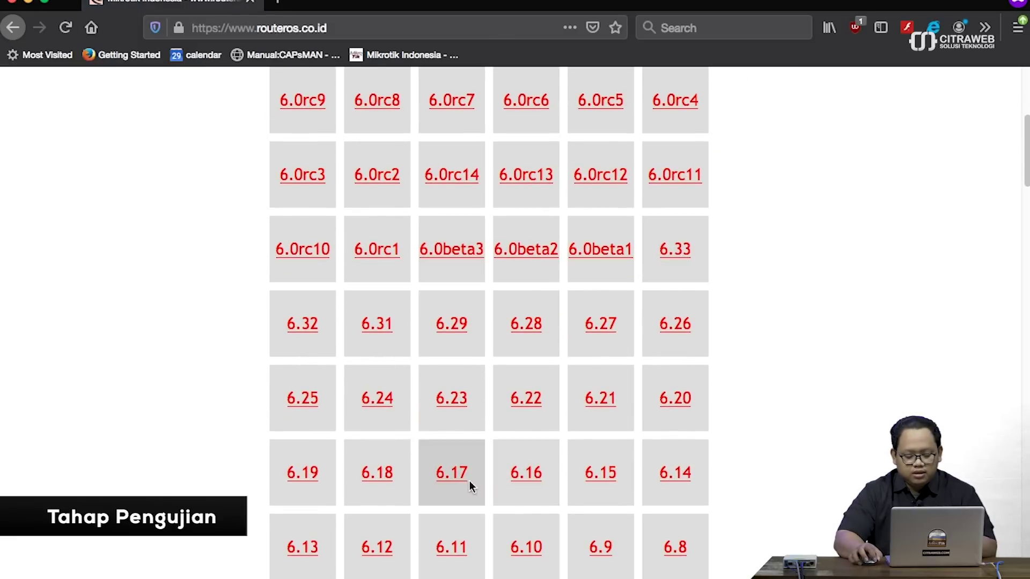
pyautogui.click(302, 473)
pyautogui.scroll(-5, 441, 413)
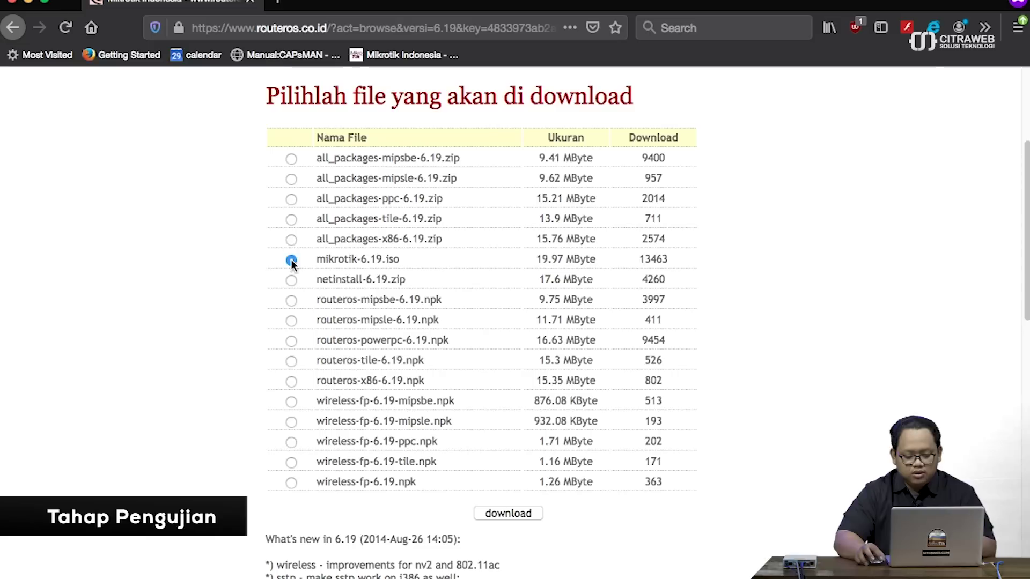
pyautogui.click(517, 520)
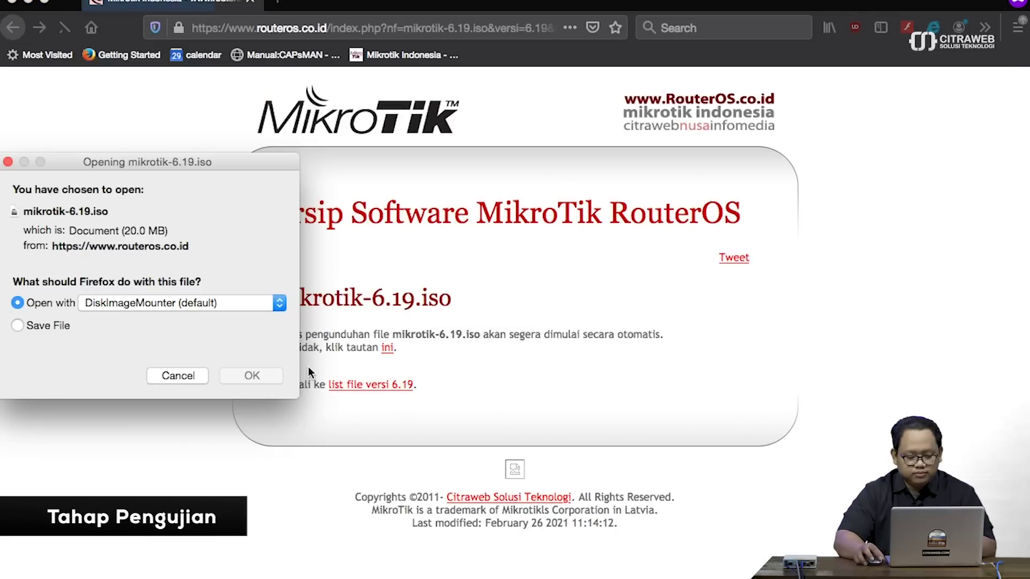
pyautogui.click(51, 326)
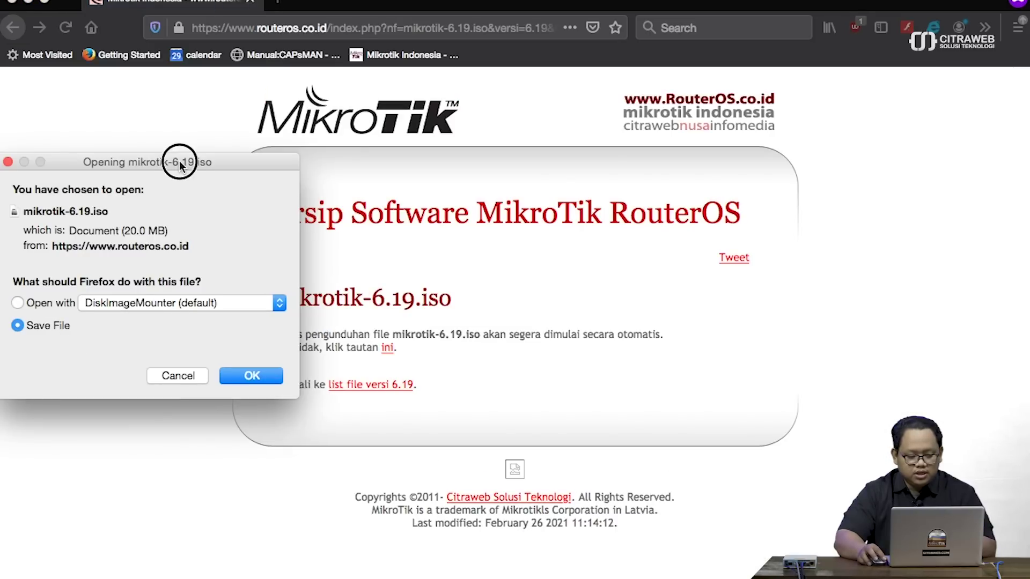
pyautogui.moveTo(180, 162); pyautogui.dragTo(250, 133)
pyautogui.click(306, 348)
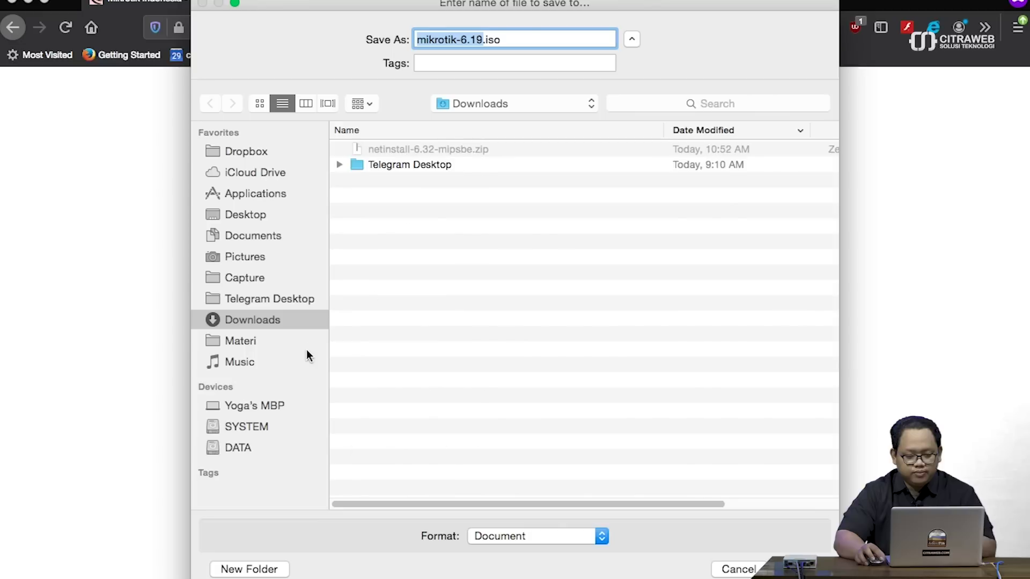
pyautogui.press('Return')
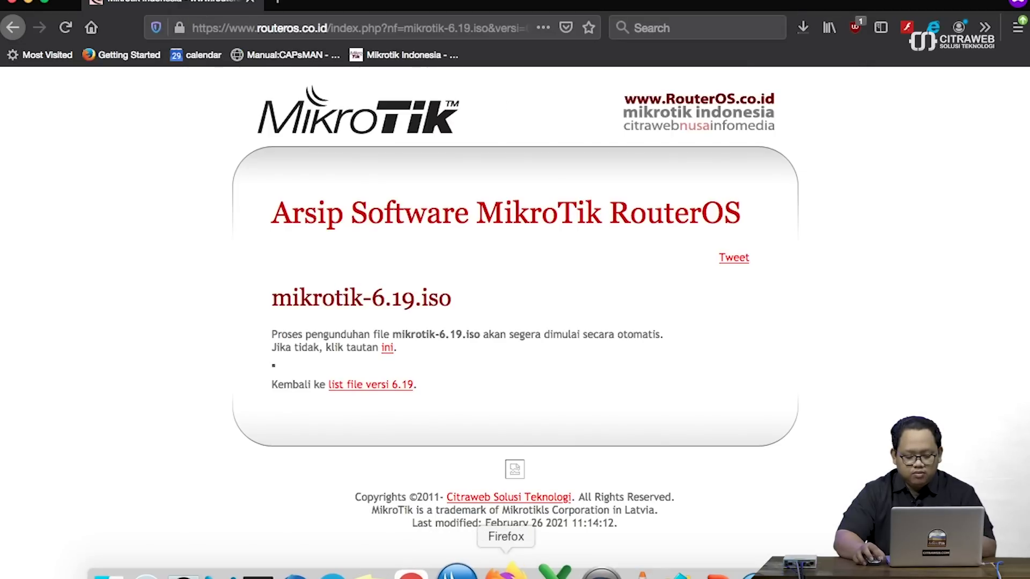
# Step: Open a second Firefox private window and load the software downloads page of mikrotik.com
pyautogui.rightClick(507, 569)
pyautogui.click(540, 447)
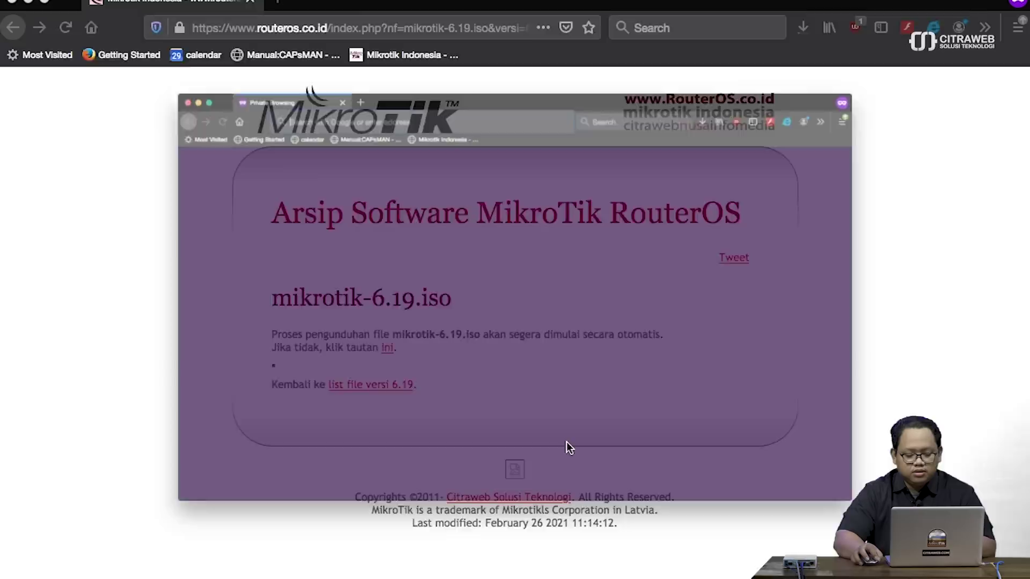
pyautogui.write('mikrotik.c')
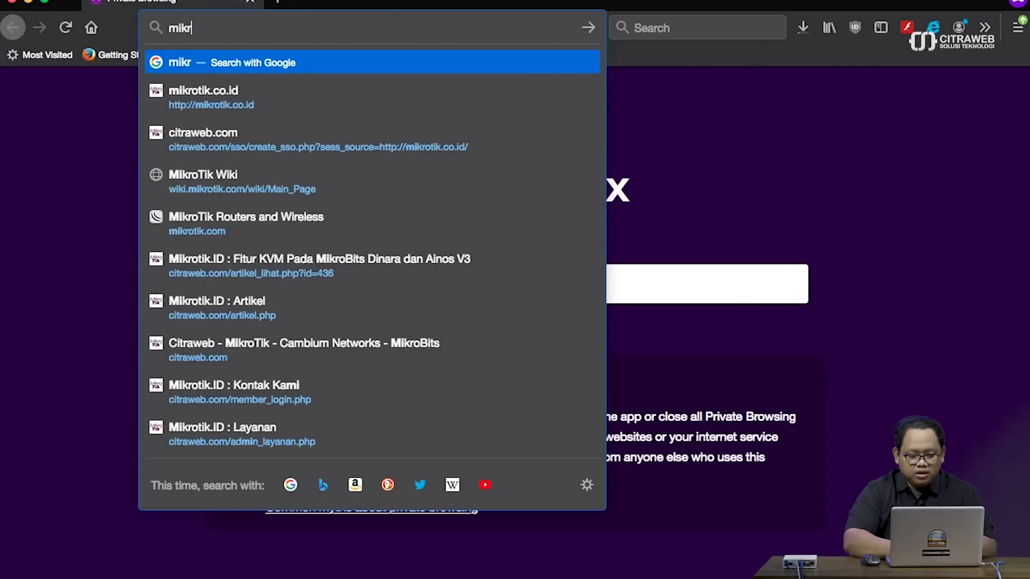
pyautogui.write('om')
pyautogui.press('Return')
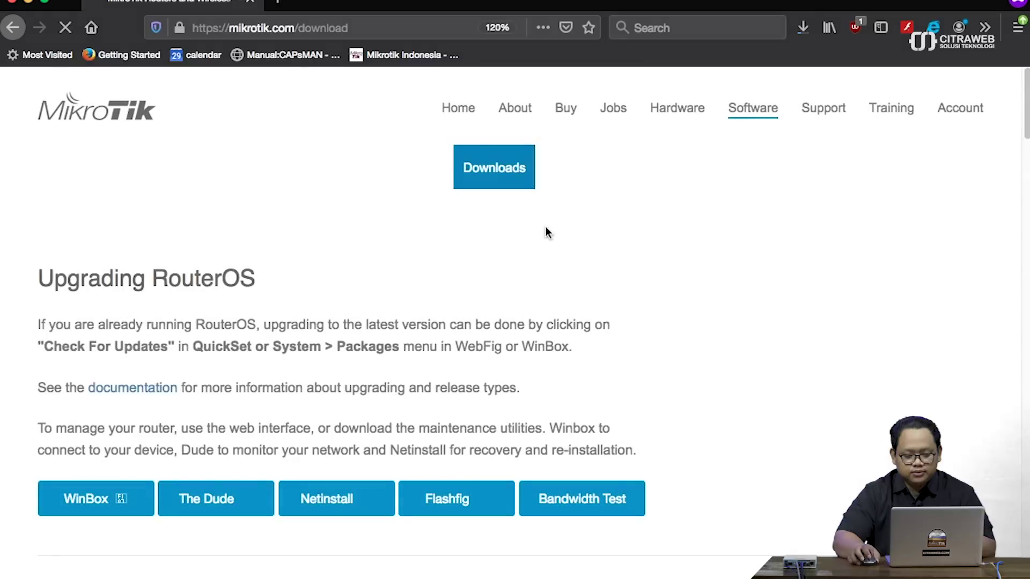
# Step: Download the X86 CD image mikrotik-6.47.9.iso and save it in the Downloads folder
pyautogui.scroll(-15, 714, 222)
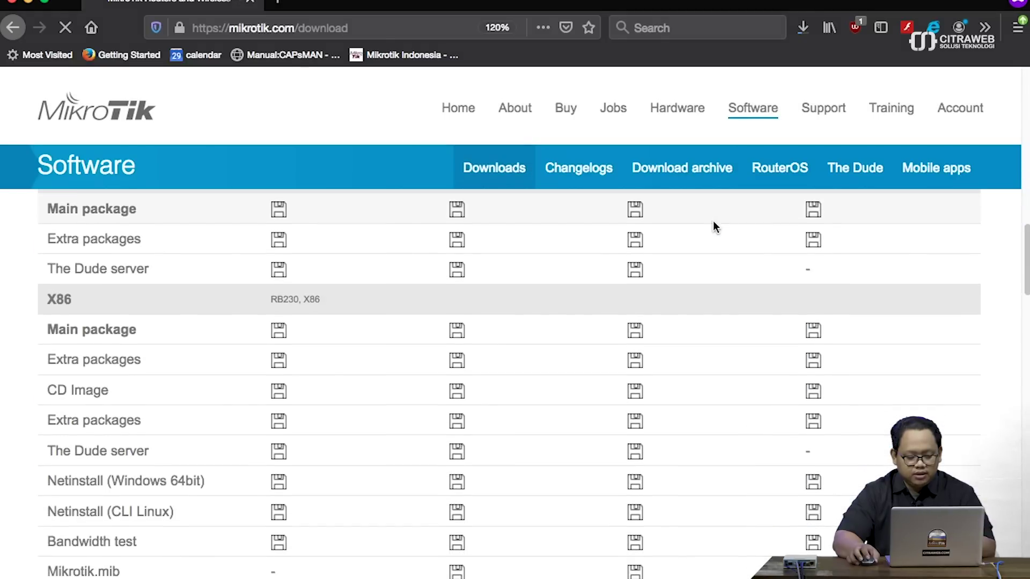
pyautogui.click(279, 395)
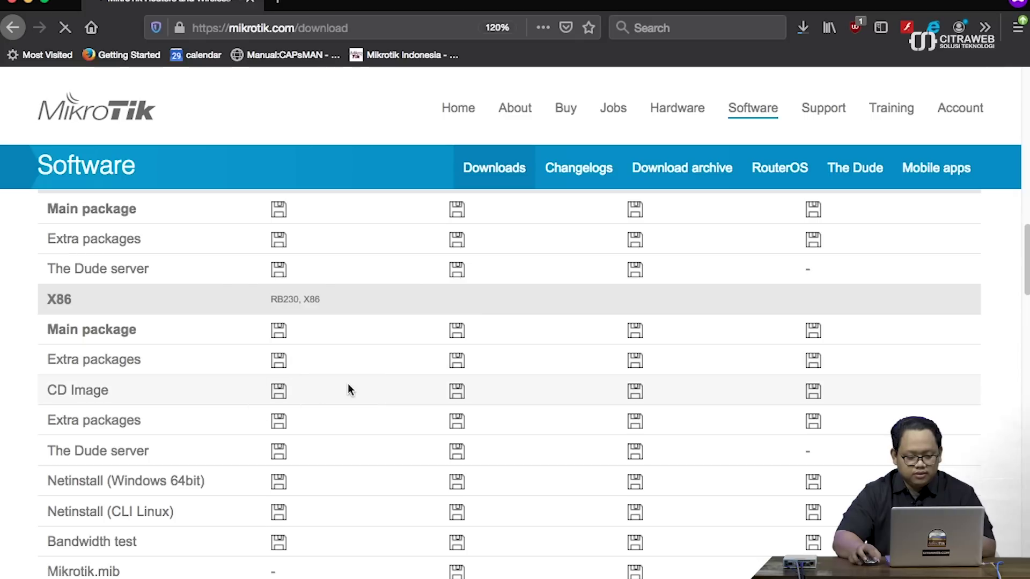
pyautogui.click(109, 301)
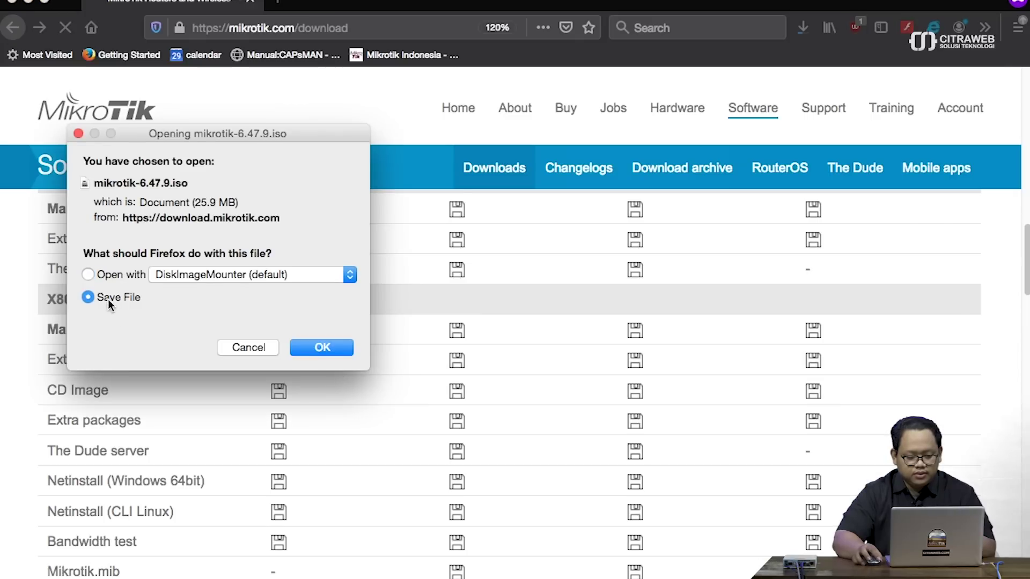
pyautogui.click(333, 346)
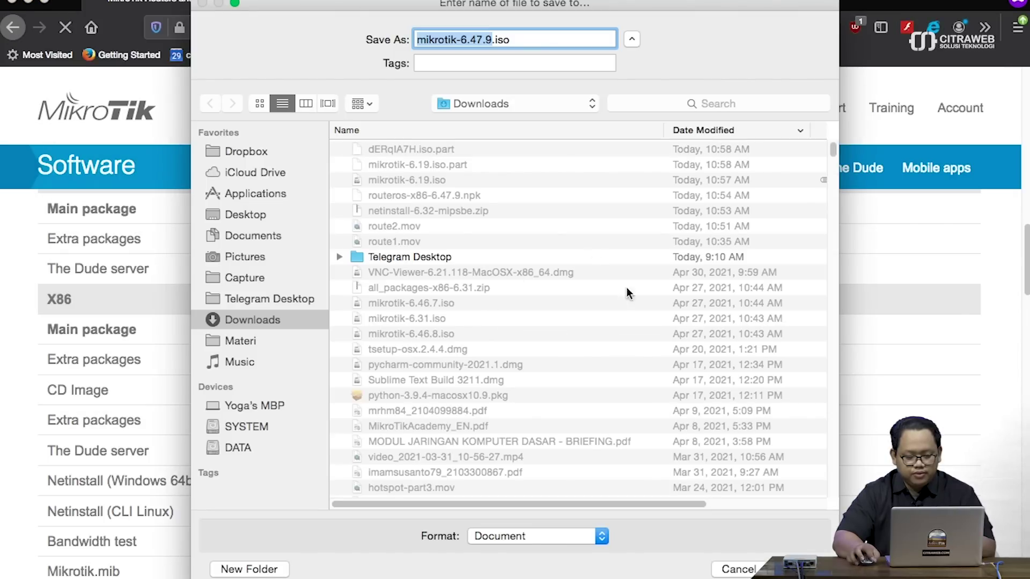
pyautogui.press('Return')
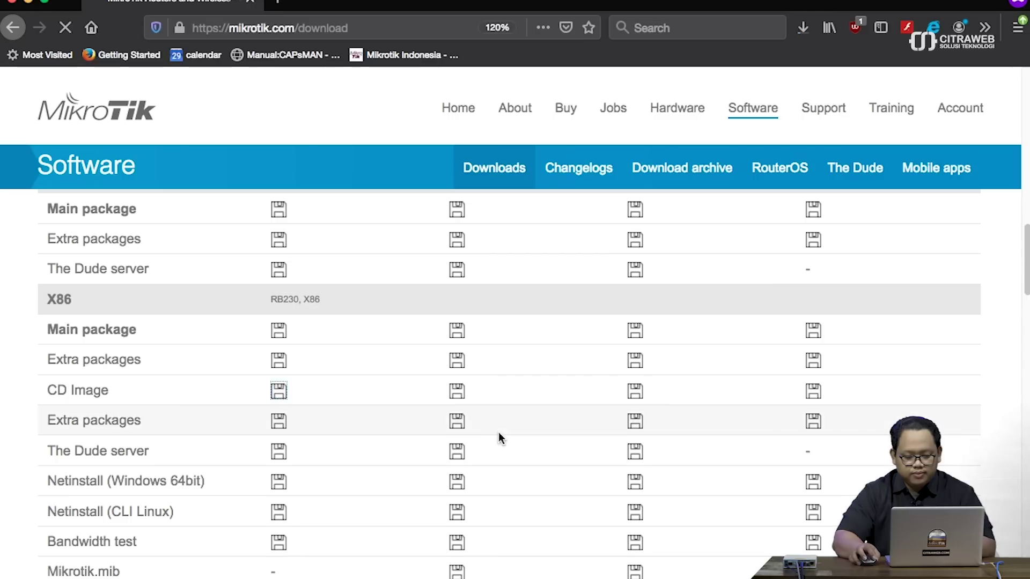
# Step: Switch back to WinBox, move the route list aside and open the interface list to check traffic on ether1 and ether2
pyautogui.moveTo(617, 572)
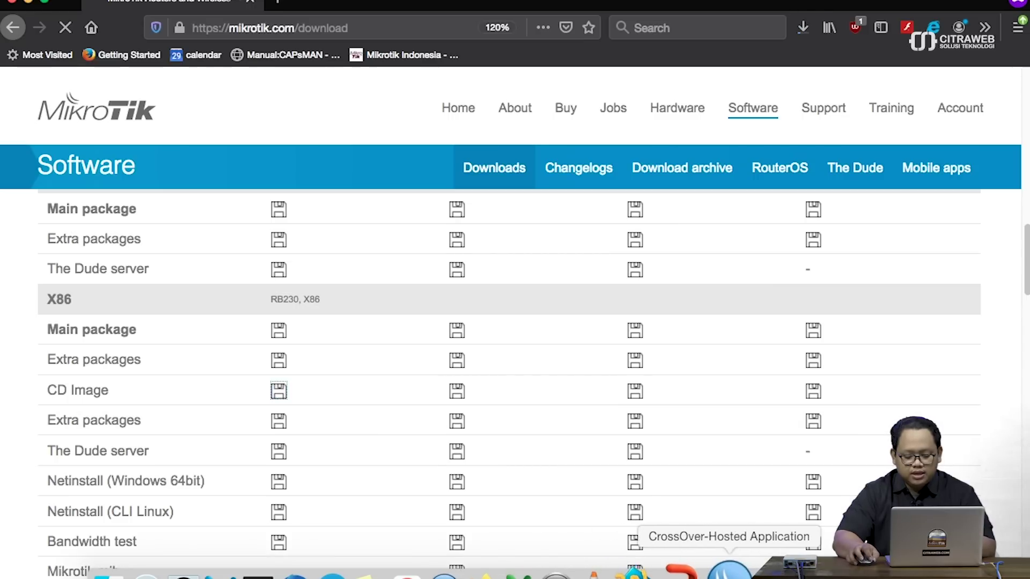
pyautogui.click(728, 571)
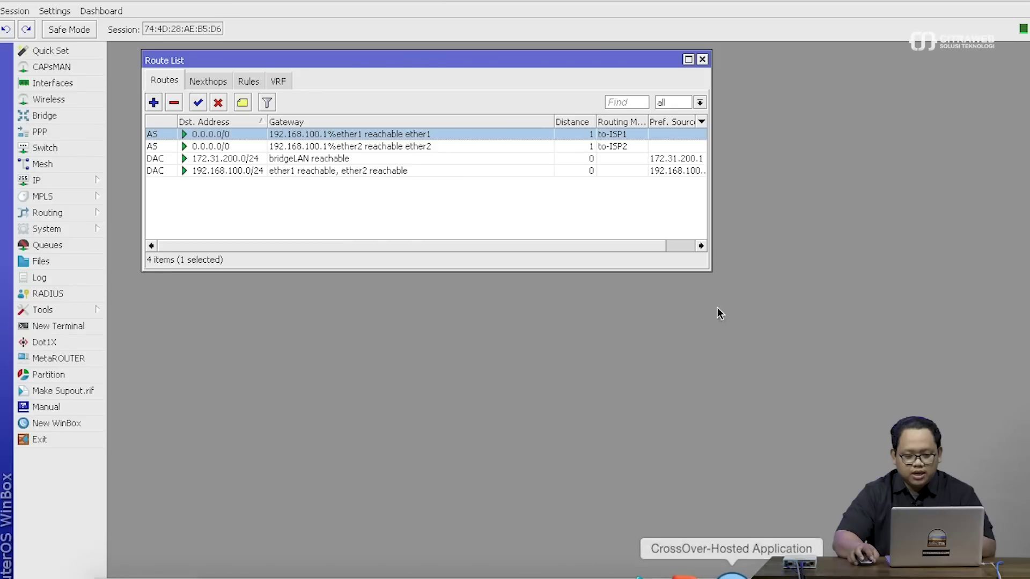
pyautogui.moveTo(653, 67); pyautogui.dragTo(642, 62)
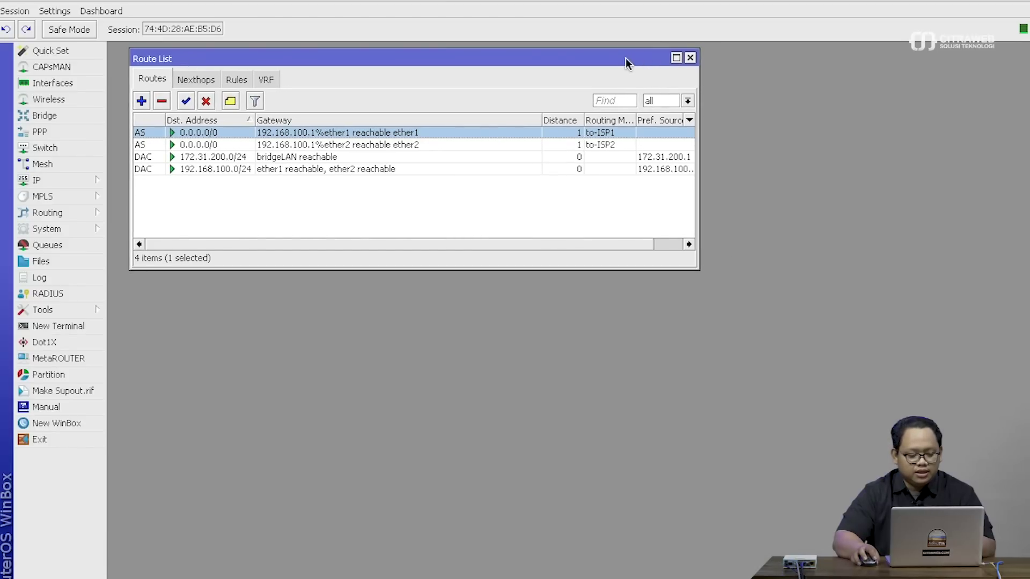
pyautogui.click(83, 84)
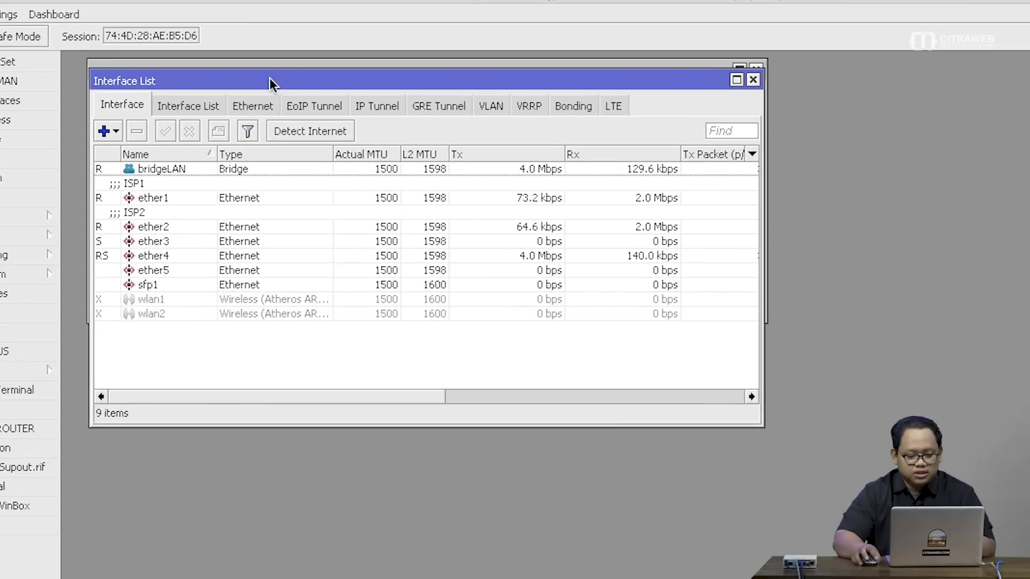
# Step: Move the interface list below the routes and compare the Tx and Rx traffic of ether1 (ISP1) and ether2 (ISP2) during the downloads
pyautogui.moveTo(271, 83); pyautogui.dragTo(267, 228)
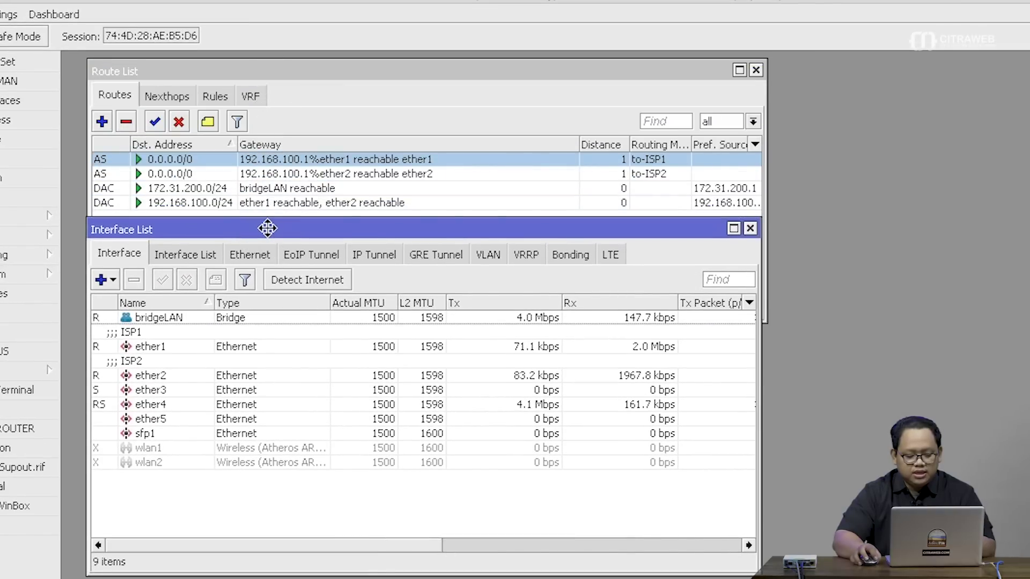
pyautogui.click(324, 350)
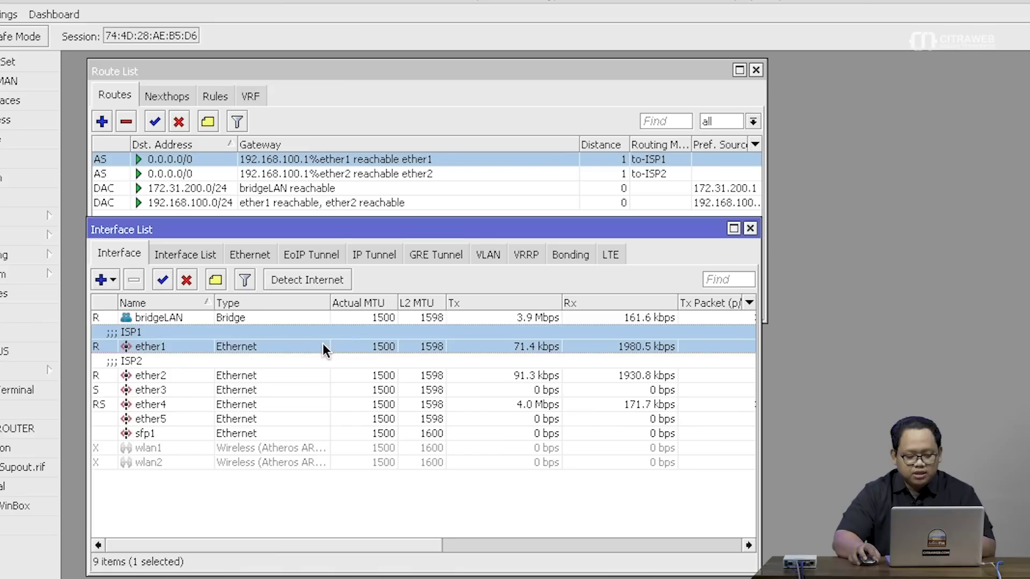
pyautogui.click(324, 375)
pyautogui.click(621, 338)
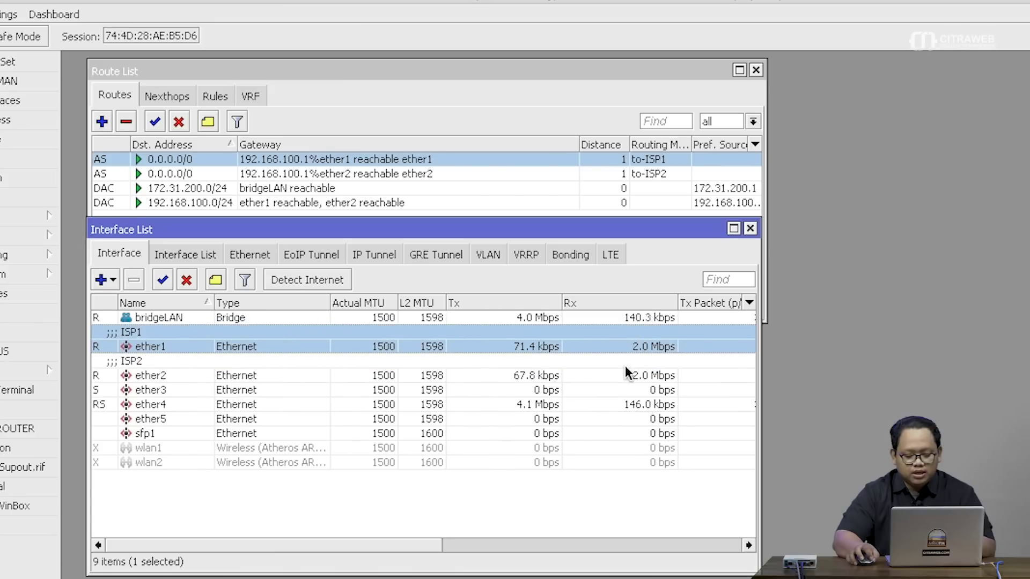
pyautogui.click(627, 375)
pyautogui.click(629, 350)
pyautogui.click(629, 374)
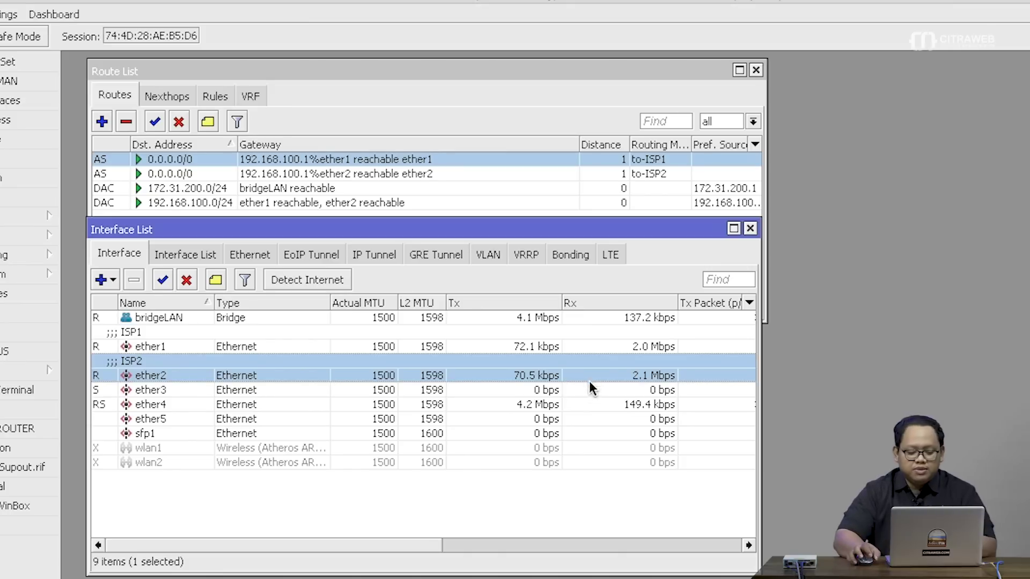
pyautogui.click(590, 347)
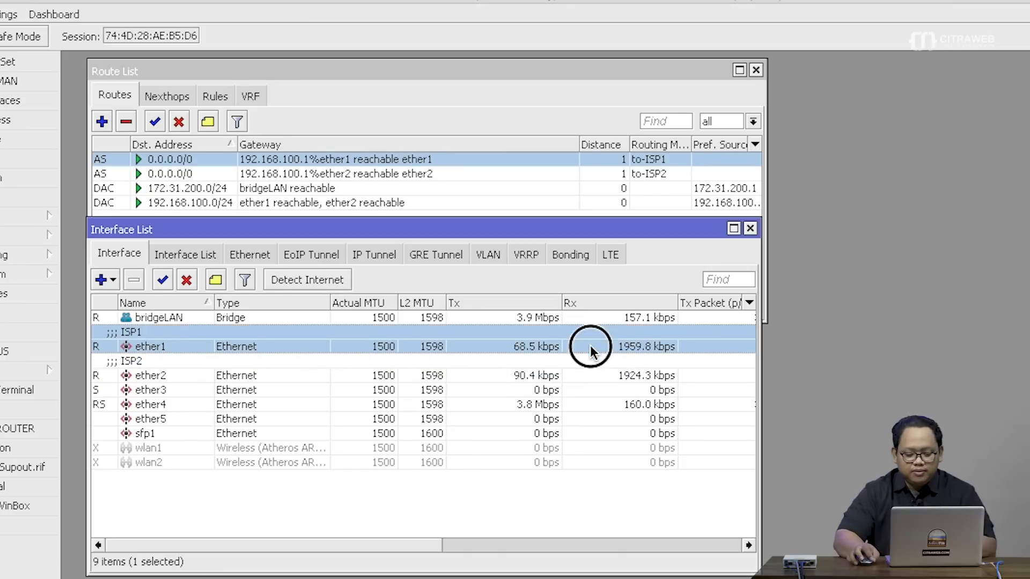
pyautogui.click(588, 375)
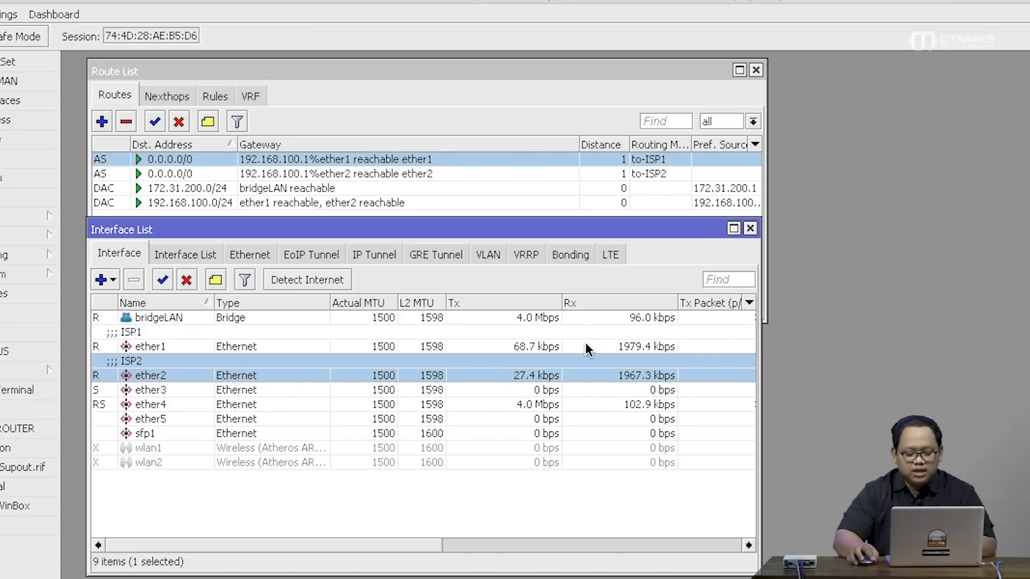
pyautogui.click(586, 347)
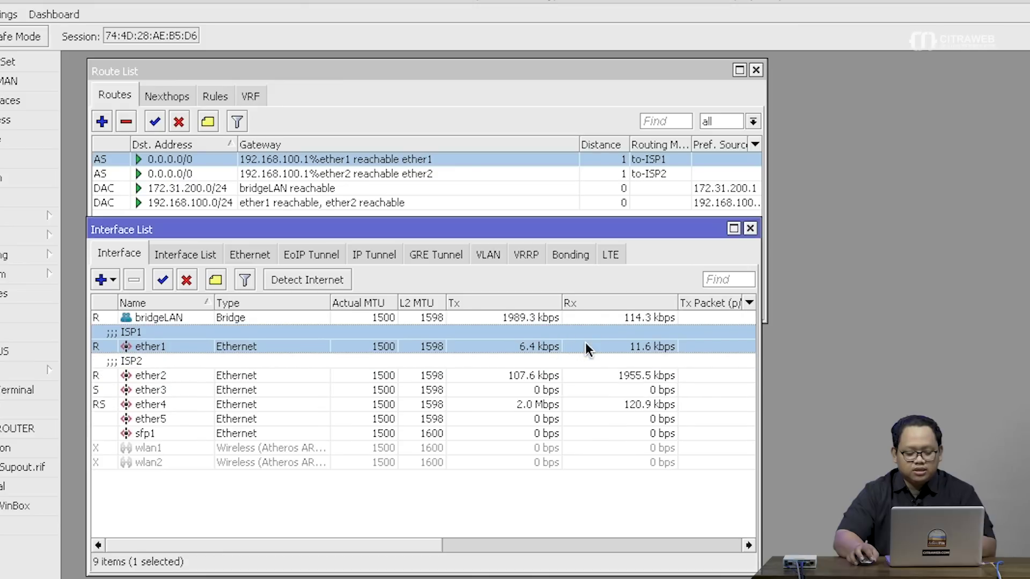
pyautogui.click(575, 375)
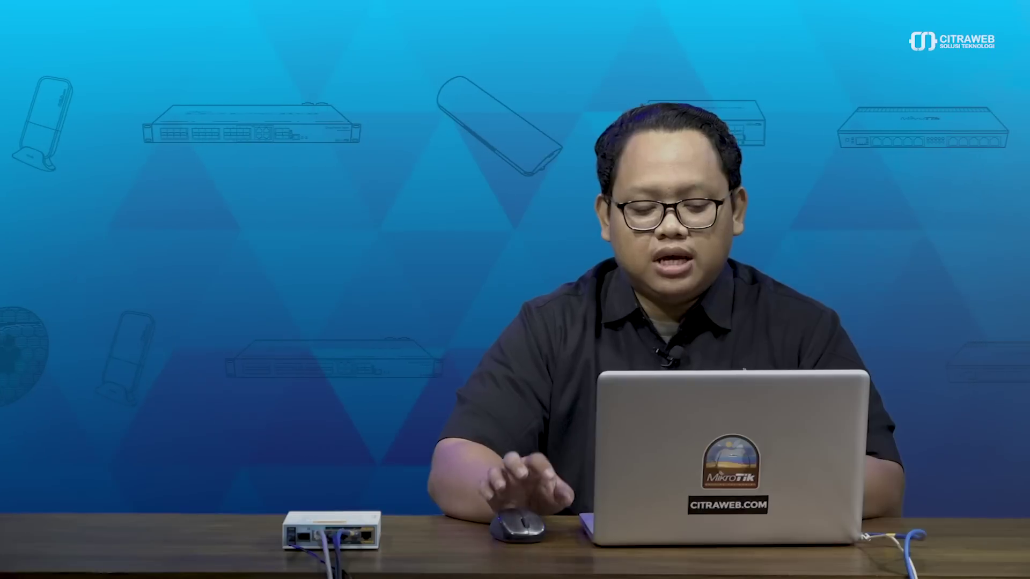